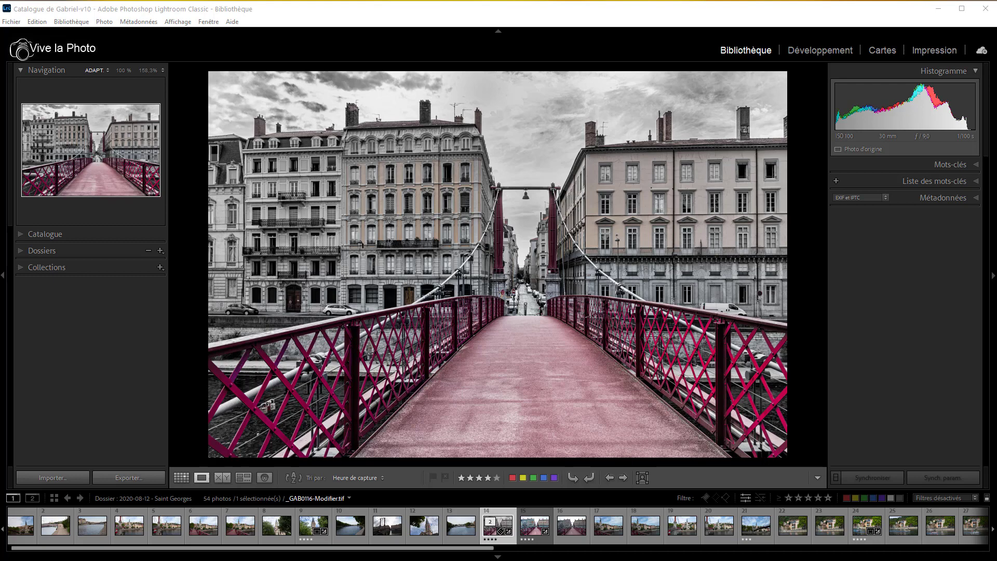
Step: Examine the metadata options in the catalogue settings and close them without changes
click(37, 21)
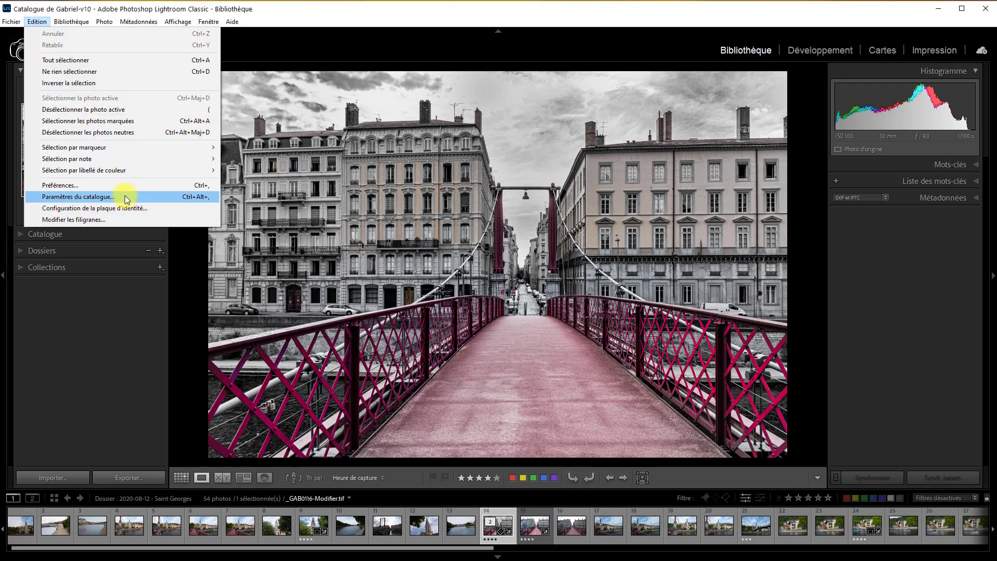
click(126, 198)
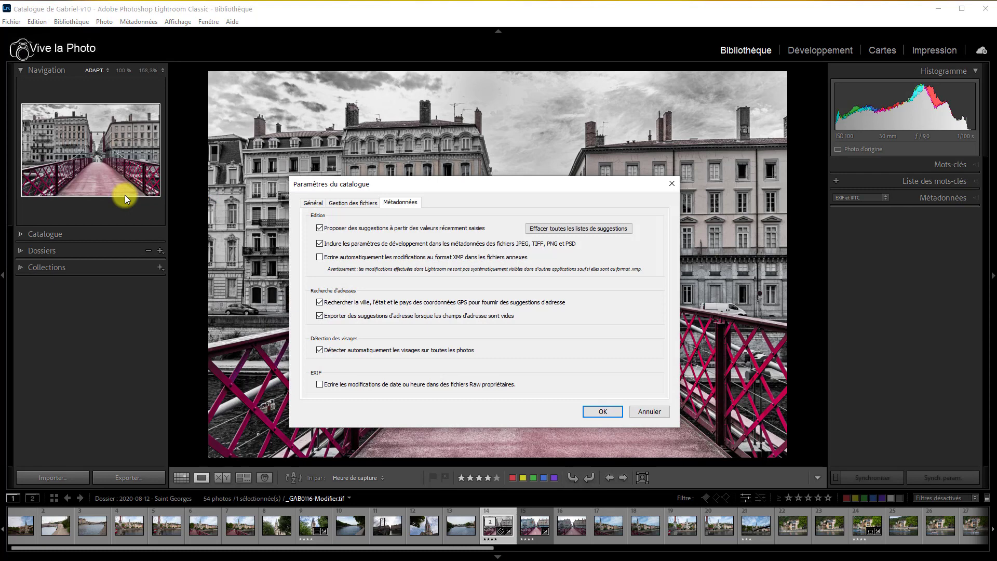
click(656, 413)
Step: Review the general preferences, including the import options, and close them without changes
click(36, 21)
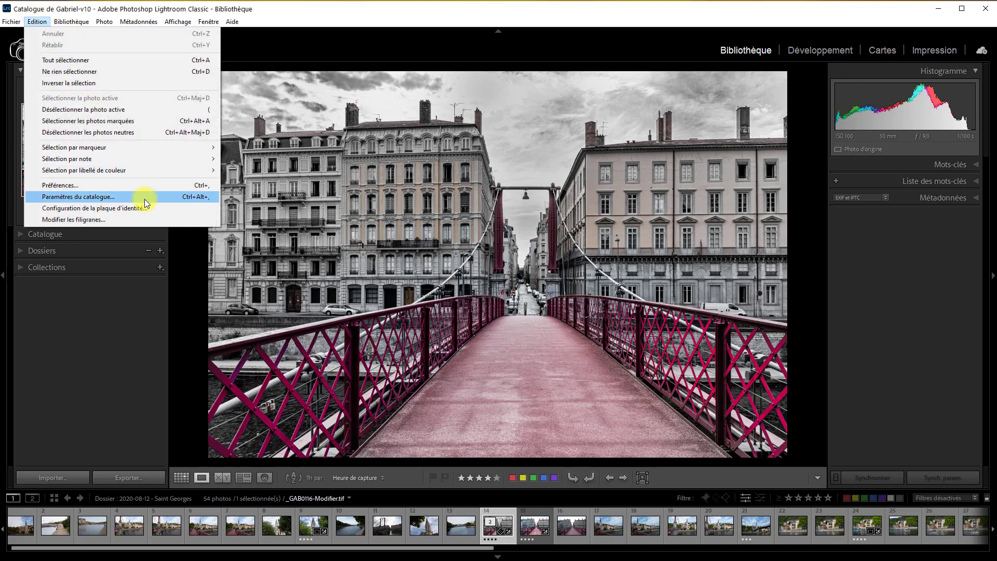
click(127, 185)
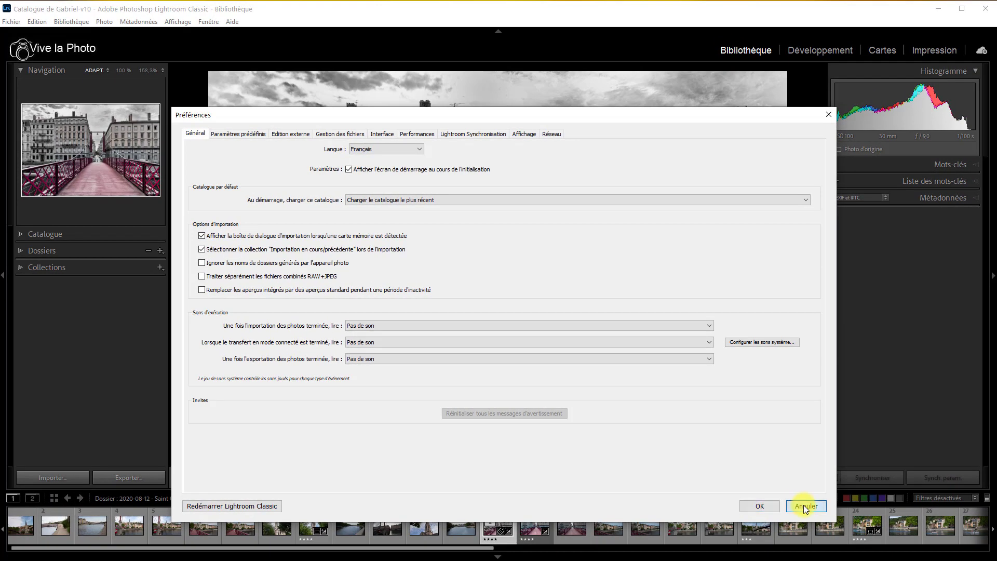
click(802, 505)
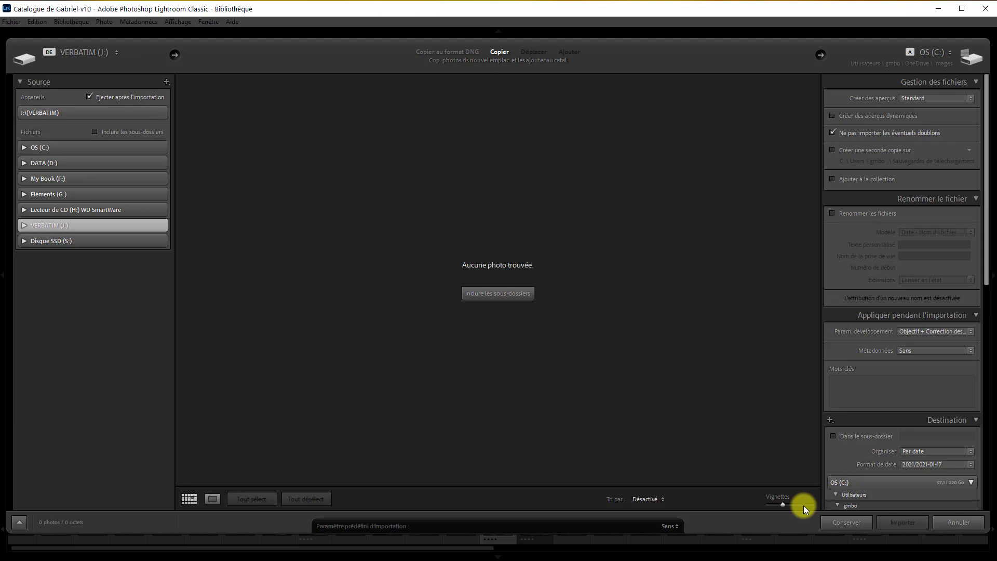
Step: Preview the photos on the J:\(VERBATIM) device in the import window and cancel the import
click(31, 112)
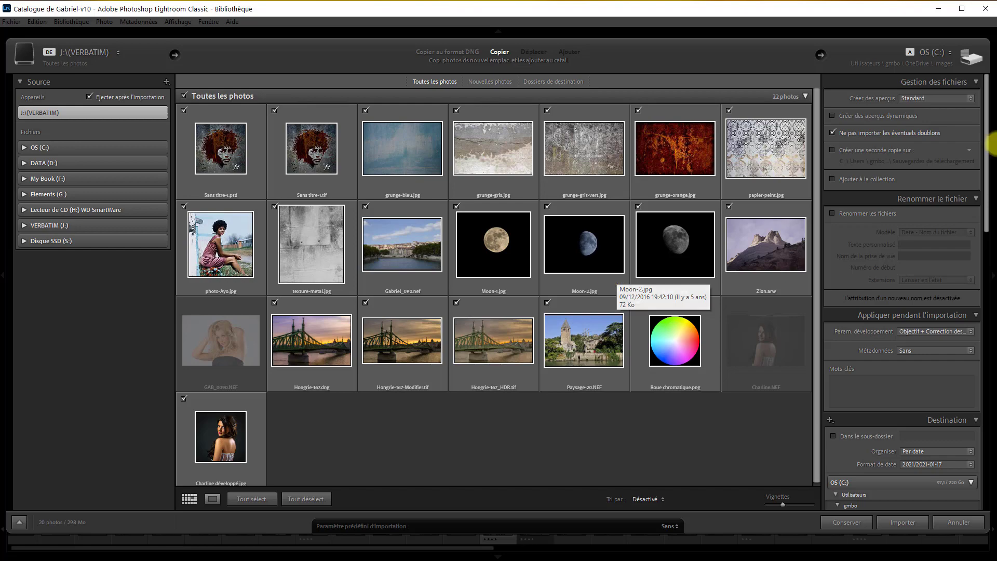
click(952, 521)
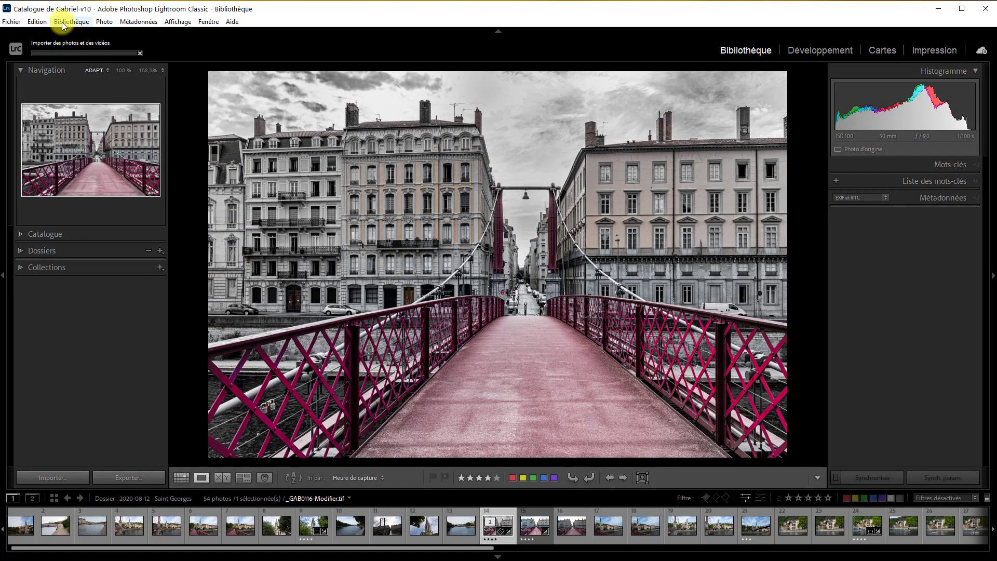
Step: Try turning off the import dialog shown on memory card detection in the general preferences, and discard the change
click(37, 22)
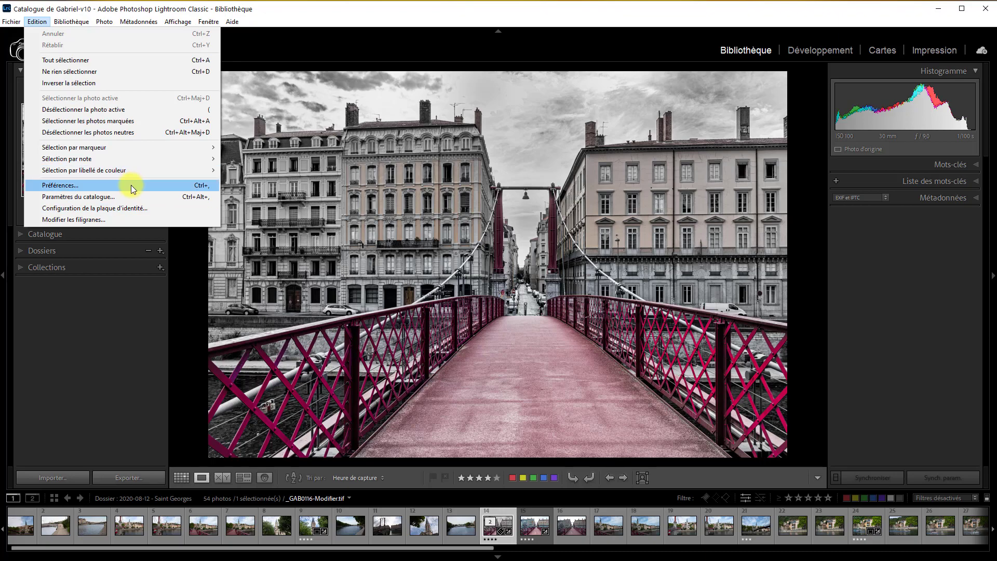
click(131, 185)
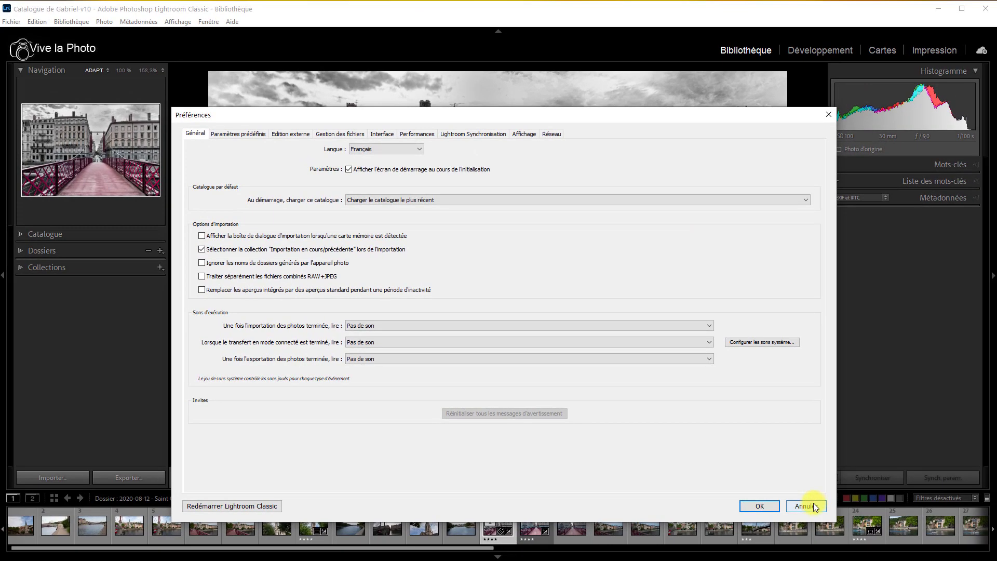
click(813, 507)
Step: Expand the Catalogue section of the library and open the general preferences
click(48, 233)
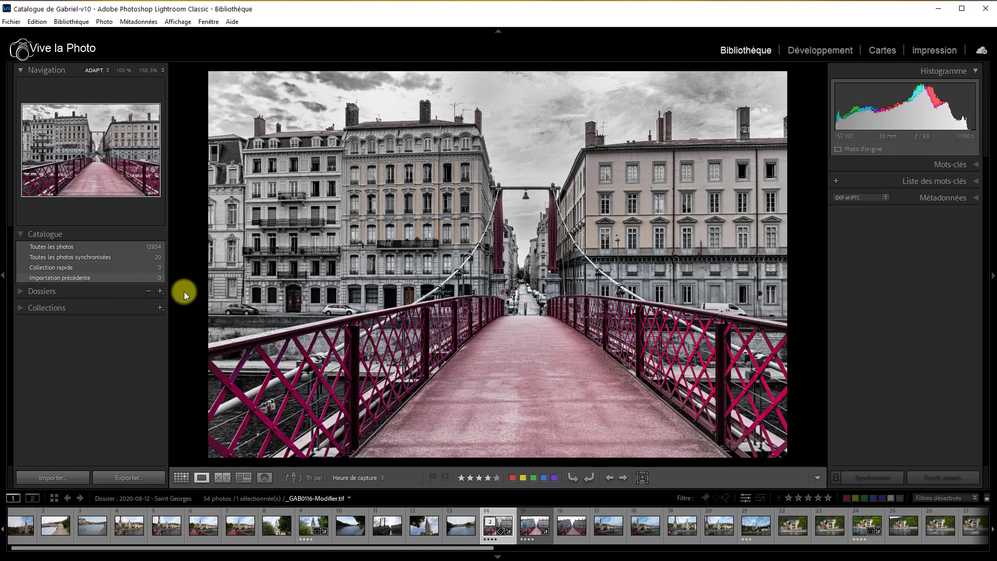
click(36, 21)
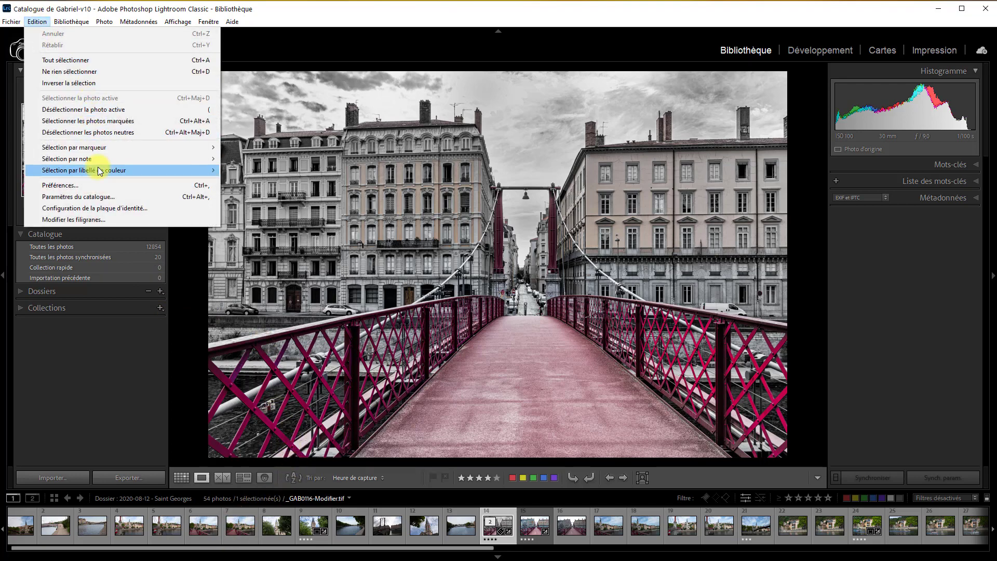
click(92, 186)
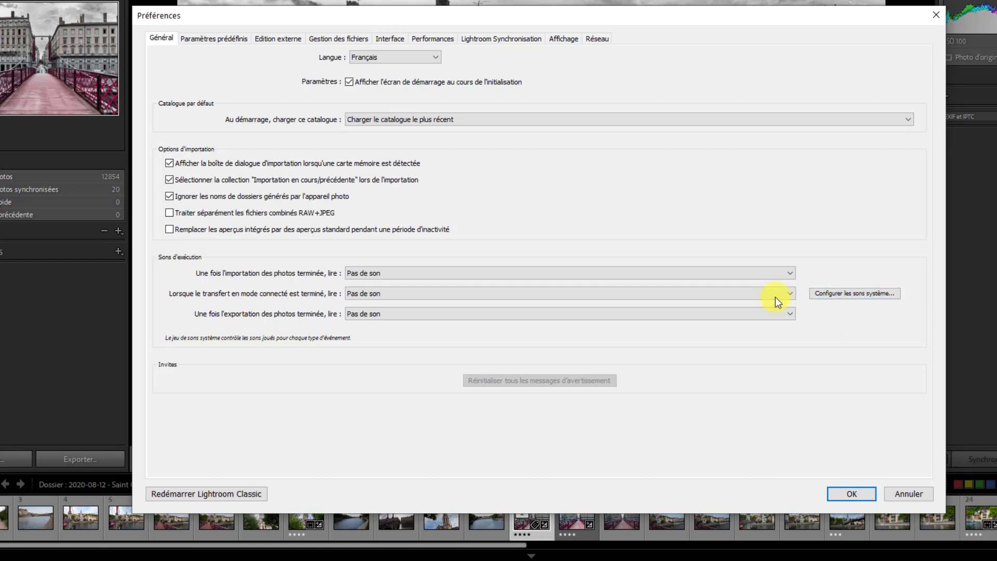
Step: Inspect the Windows sound schemes from the system sound configuration and close it without changes
click(871, 297)
click(869, 294)
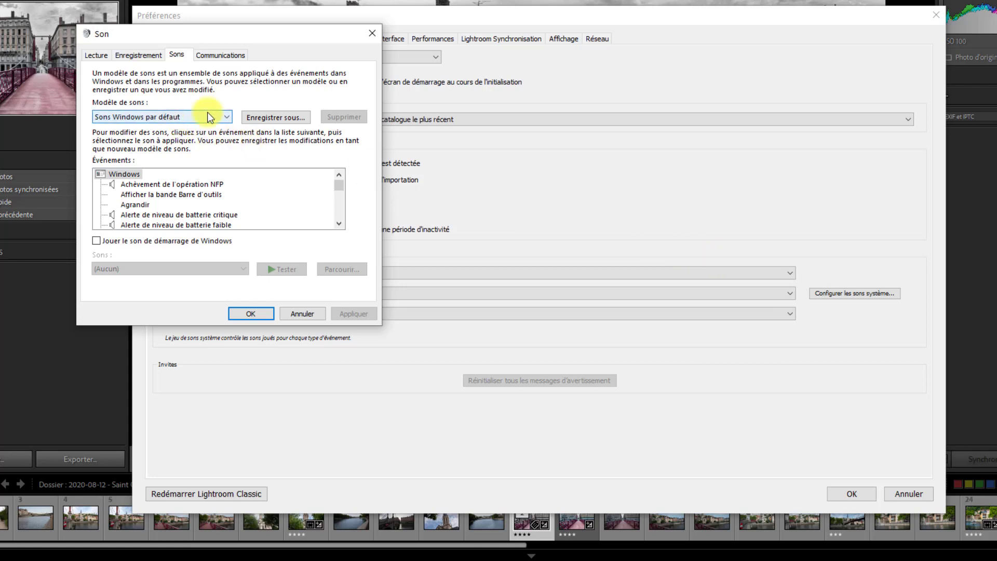
click(228, 117)
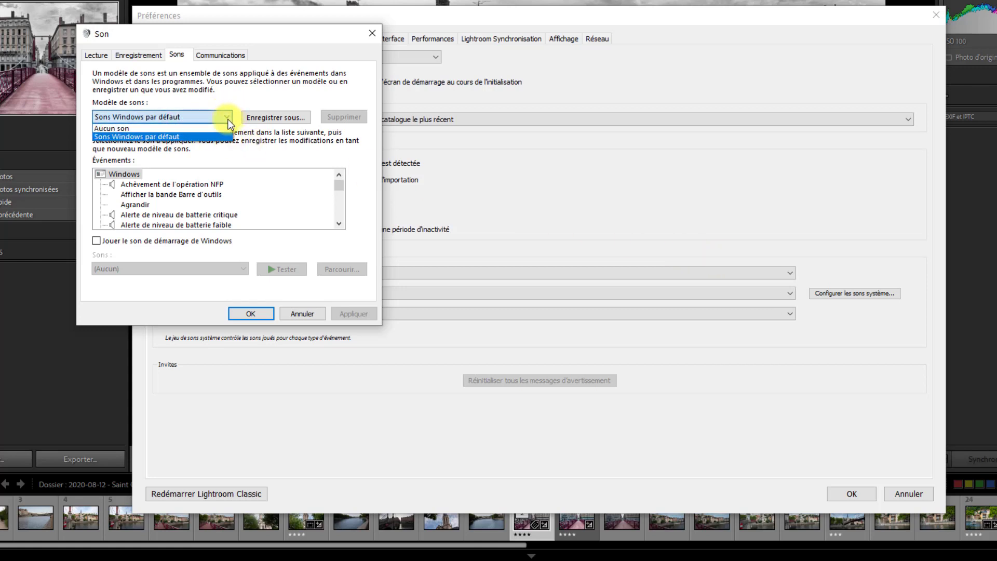
click(182, 137)
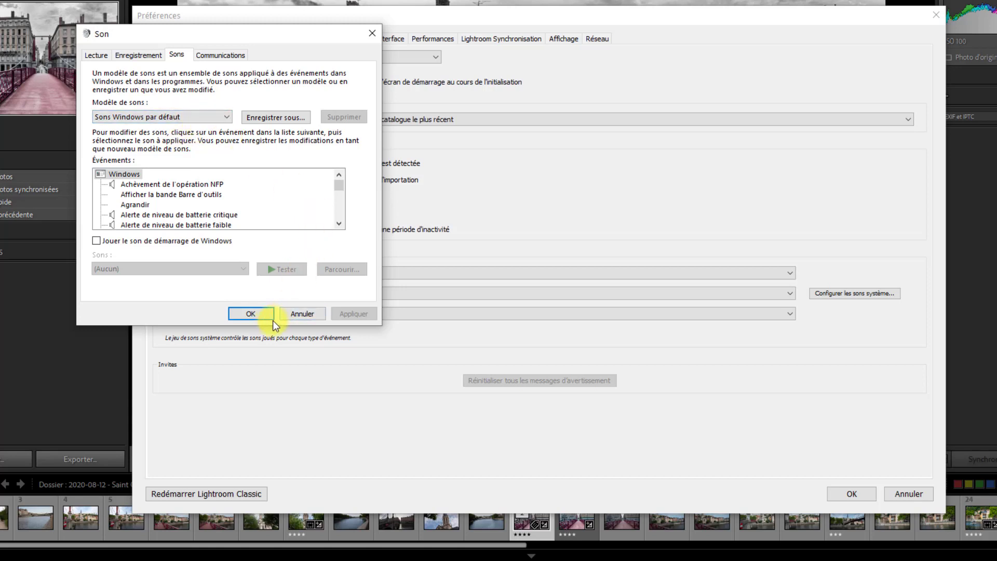
click(291, 313)
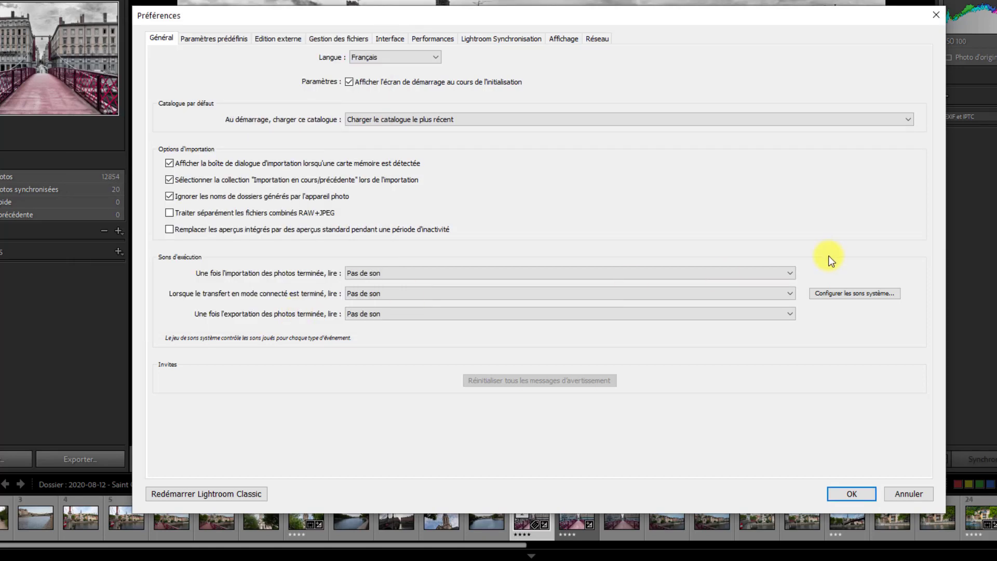
Step: Set the completion sounds to Astérisque for photo import, Exclamation for tethered transfer and Astérisque for photo export
click(789, 275)
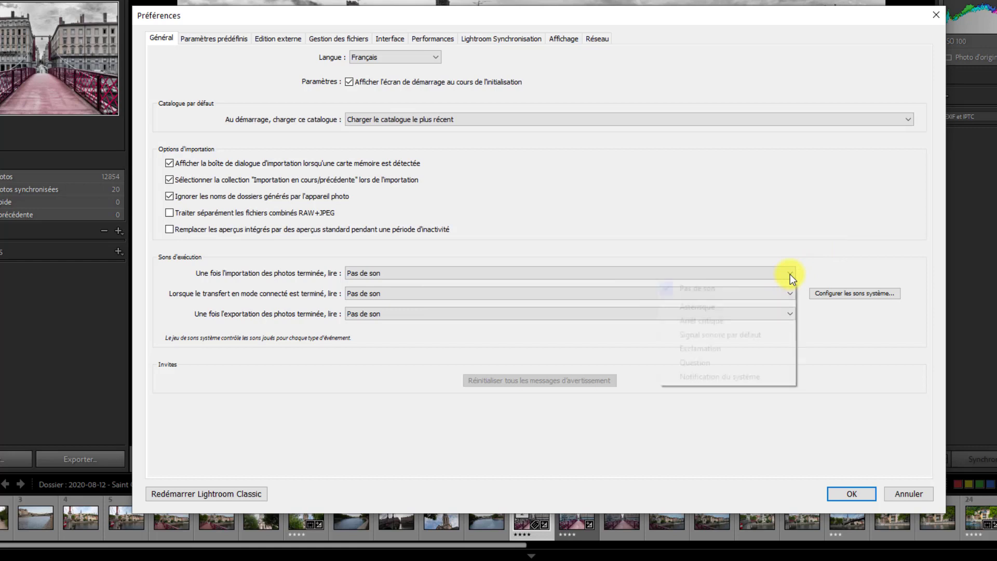
click(711, 307)
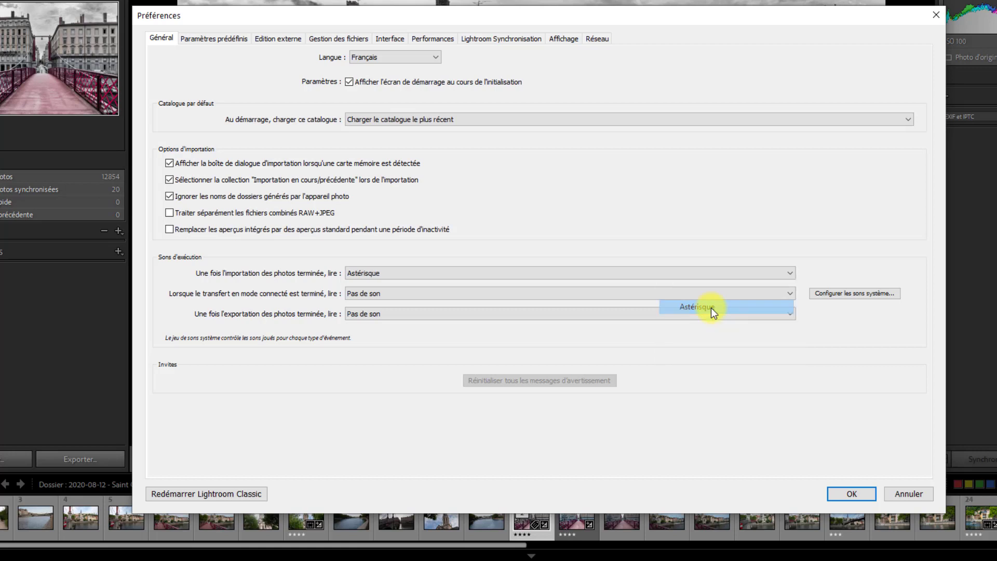
click(790, 291)
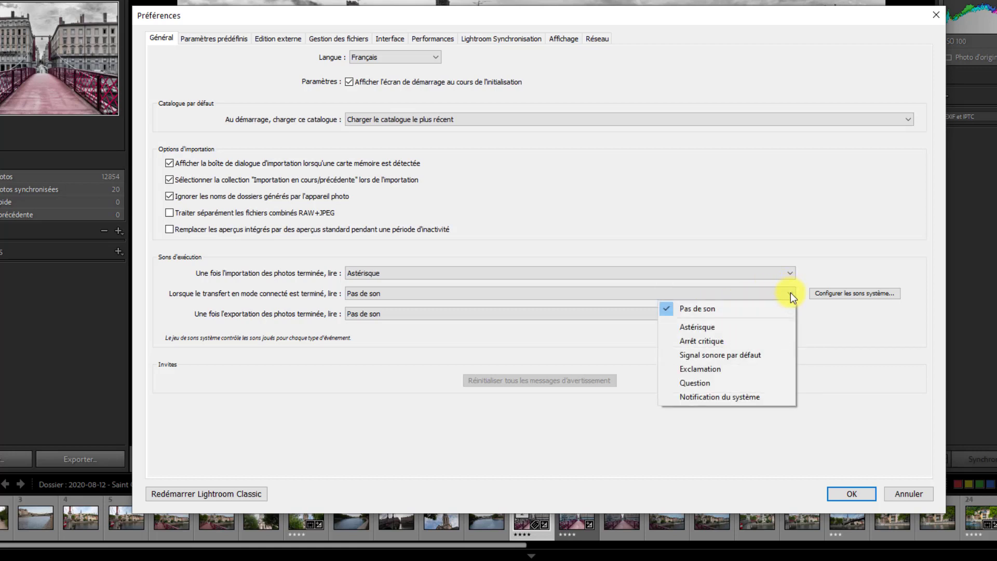
click(713, 370)
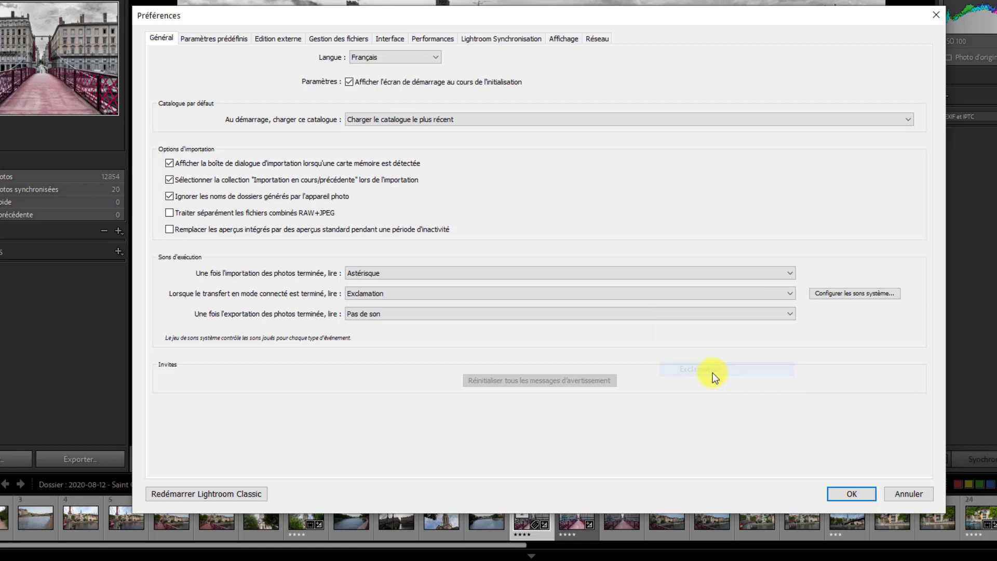
click(793, 315)
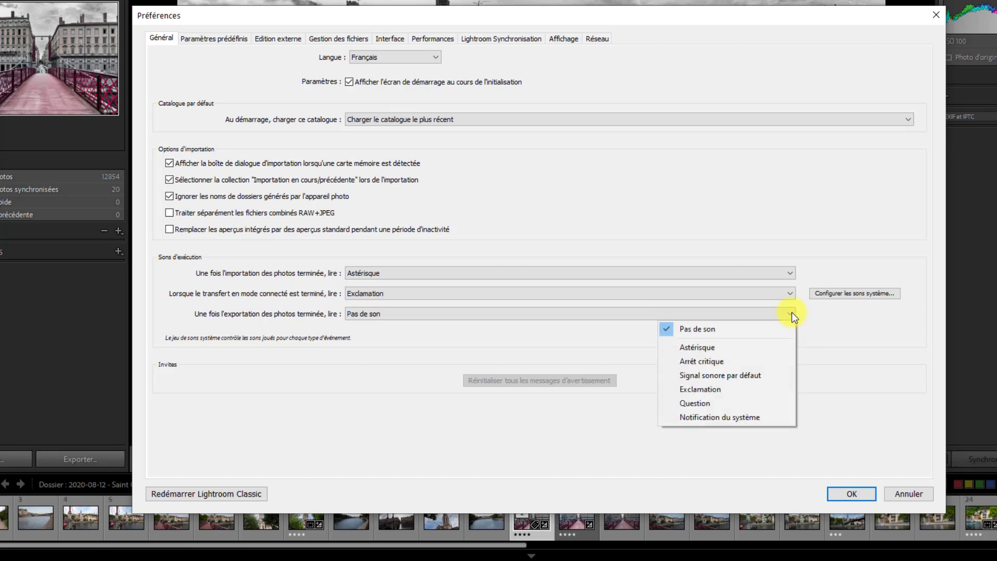
click(720, 352)
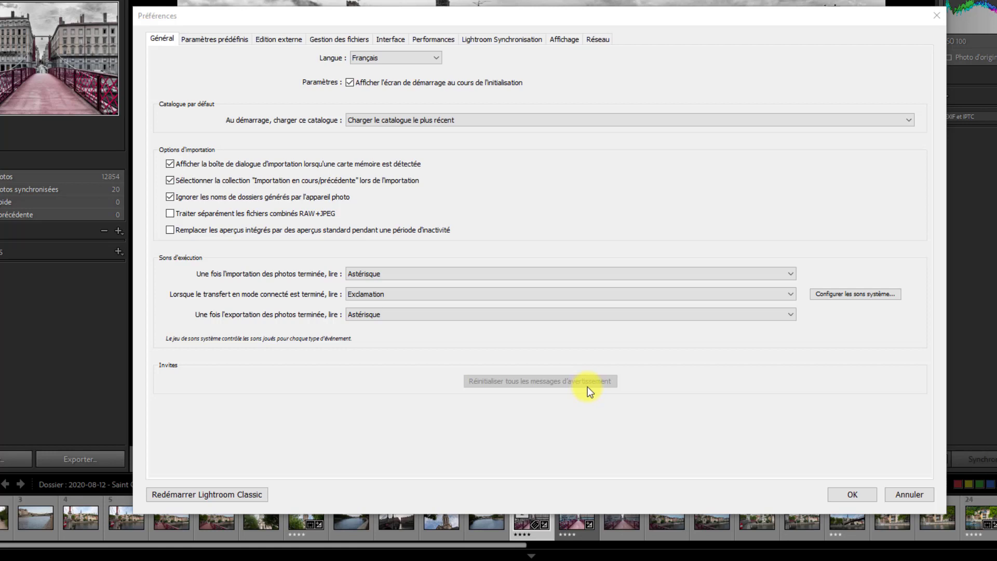
Step: In the preset preferences, try Valeur par défaut Adobe as the principal Raw default and return it to Paramètres de l'appareil photo
click(210, 41)
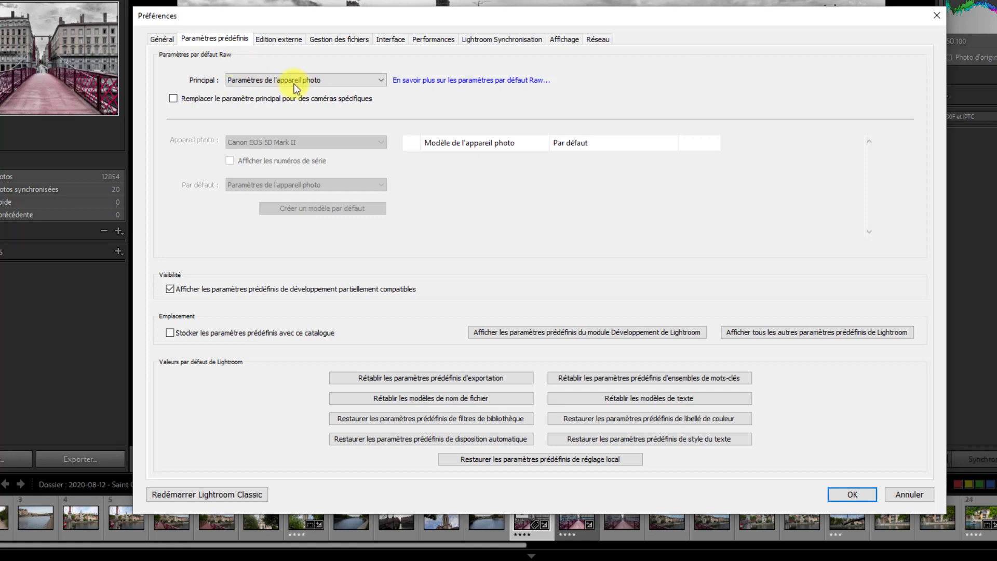
click(381, 81)
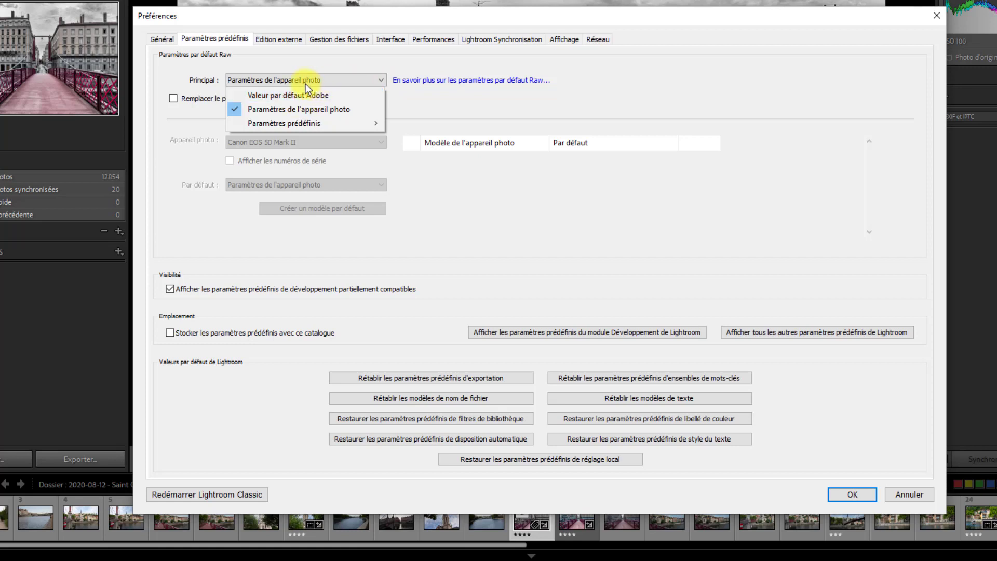
click(267, 96)
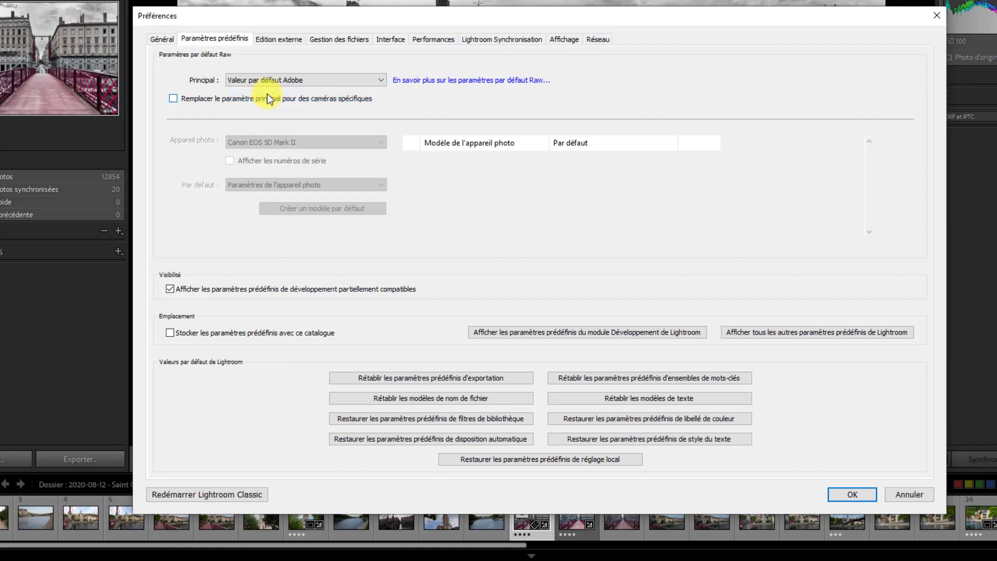
click(382, 82)
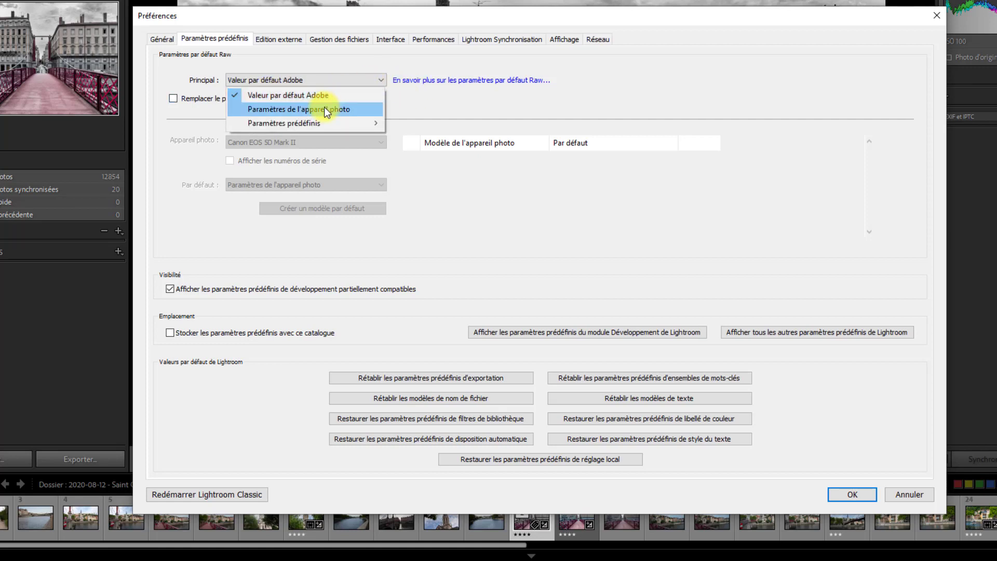
click(324, 109)
Step: Set the principal Raw default to the Fort contraste preset from the Couleur group and save the preferences
click(381, 80)
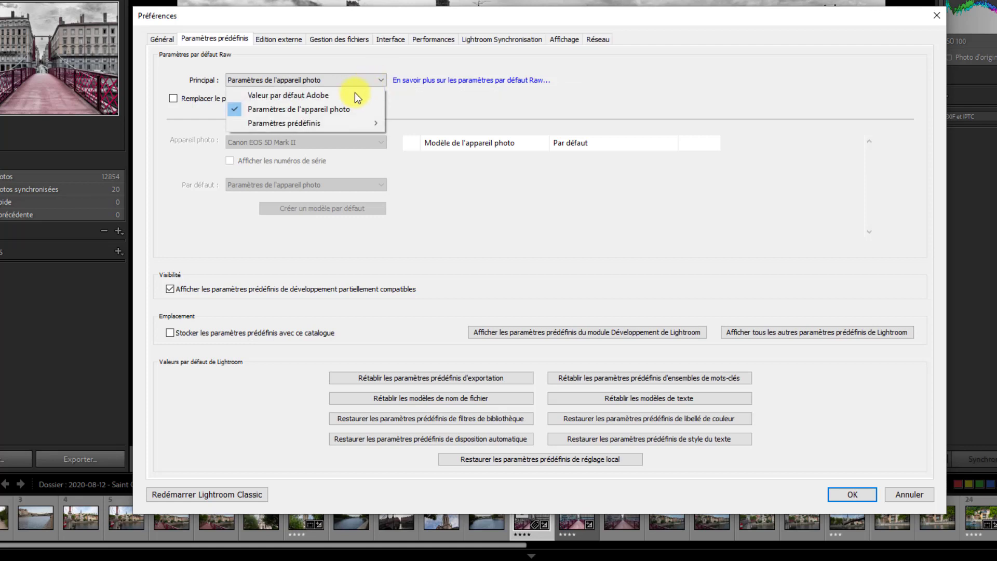
mouse_move(313, 124)
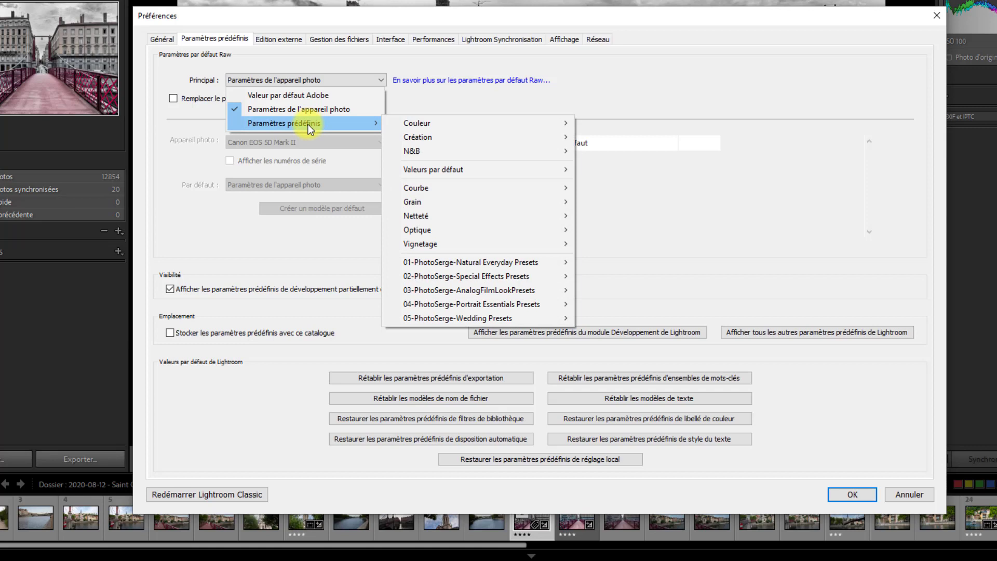
mouse_move(454, 155)
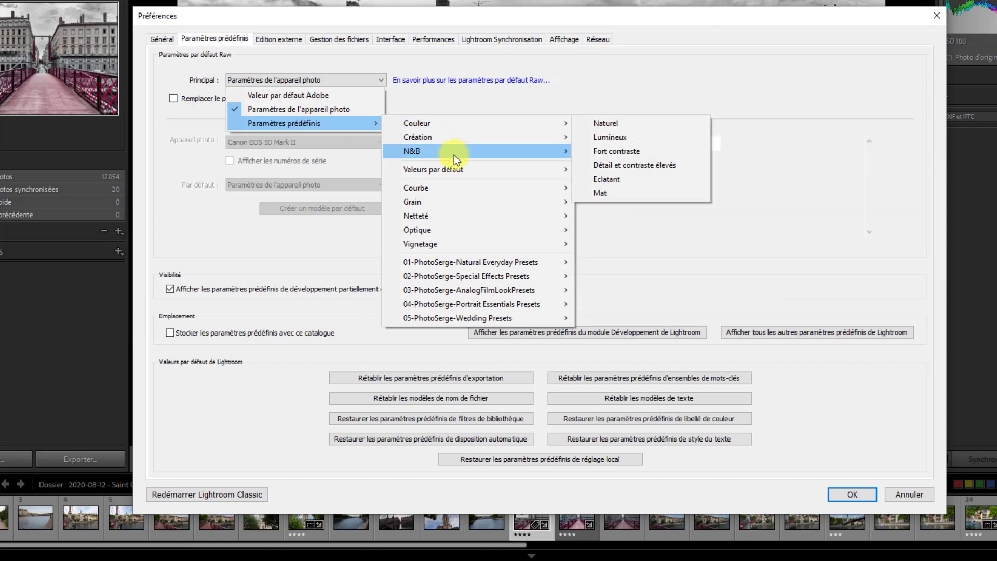
mouse_move(459, 206)
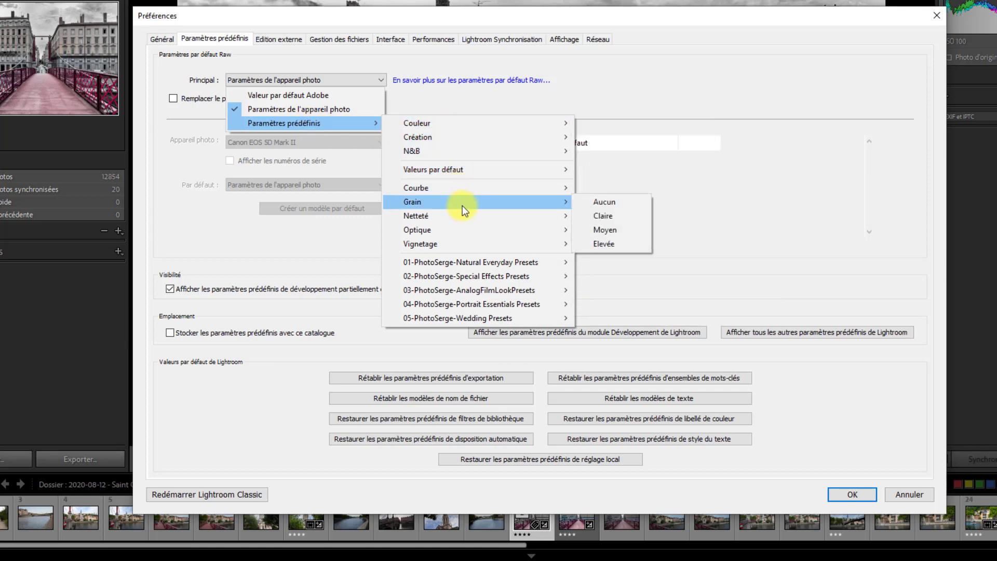
mouse_move(469, 124)
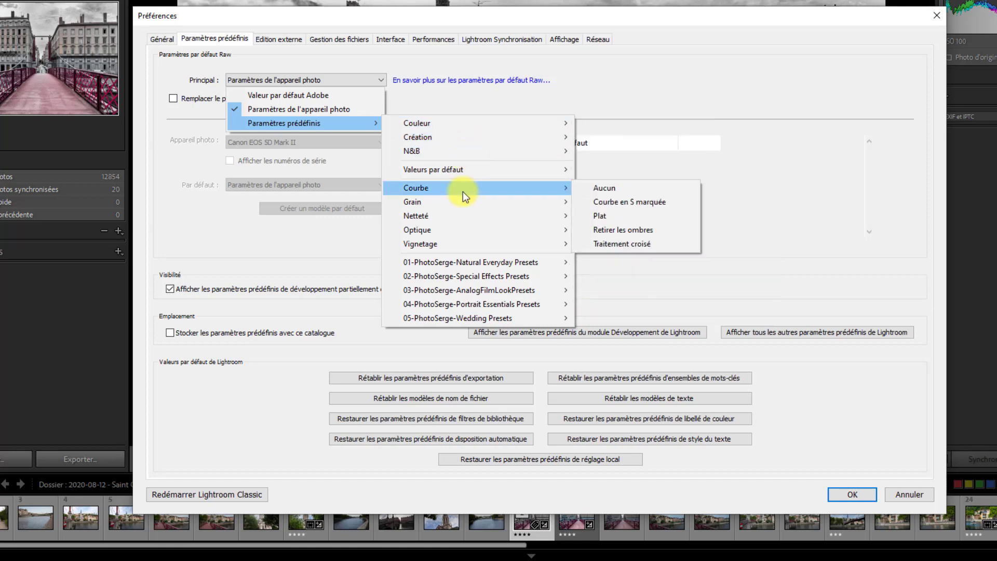
mouse_move(454, 247)
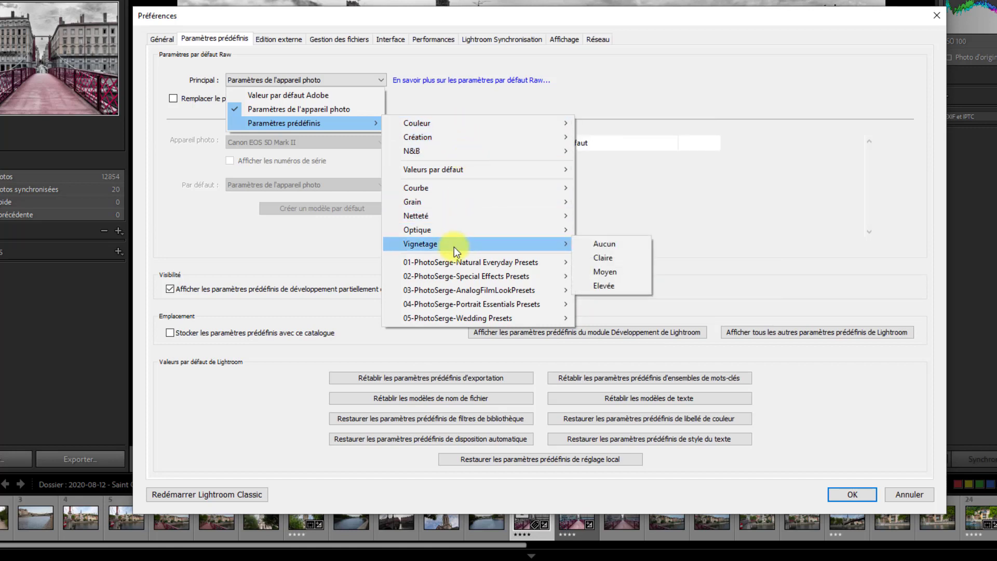
mouse_move(460, 265)
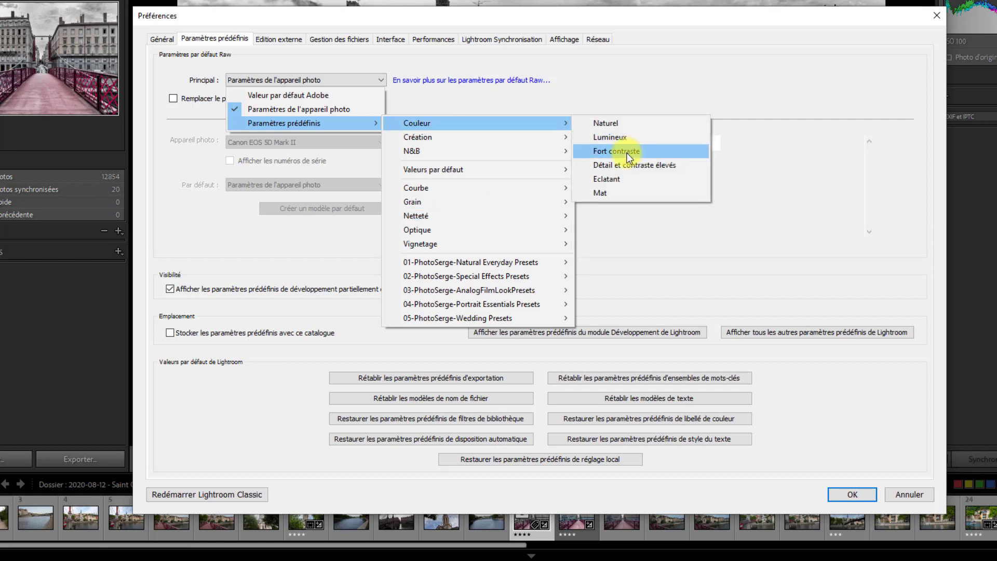
click(628, 151)
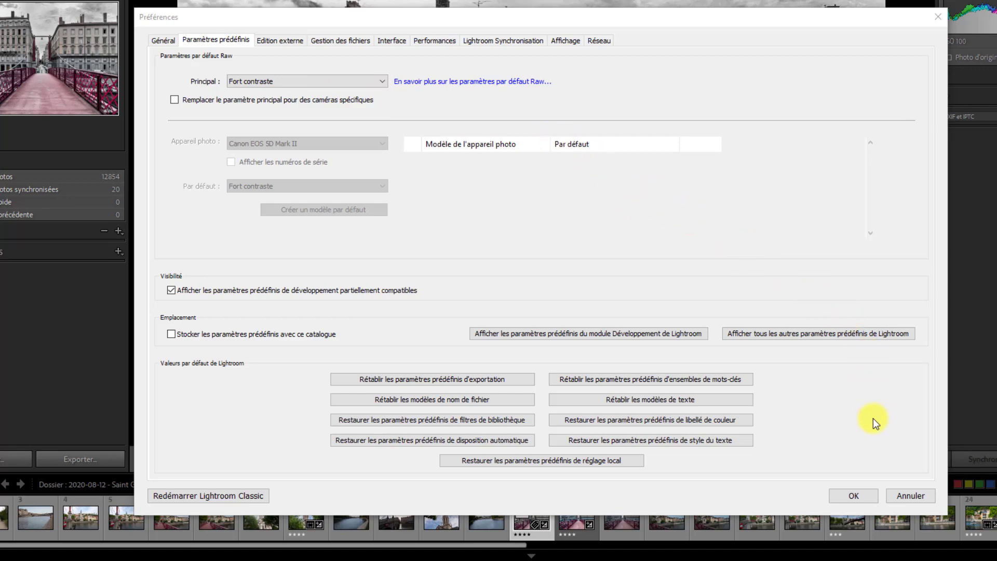
click(854, 494)
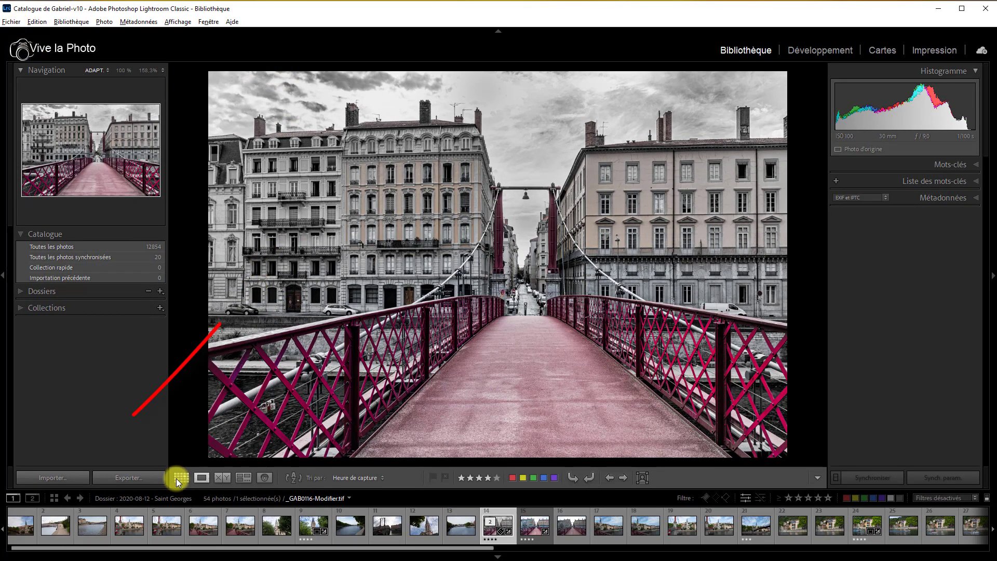
Step: Import only the river view .nef photo from the VERBATIM drive as a copy, leaving all other photos deselected
click(59, 473)
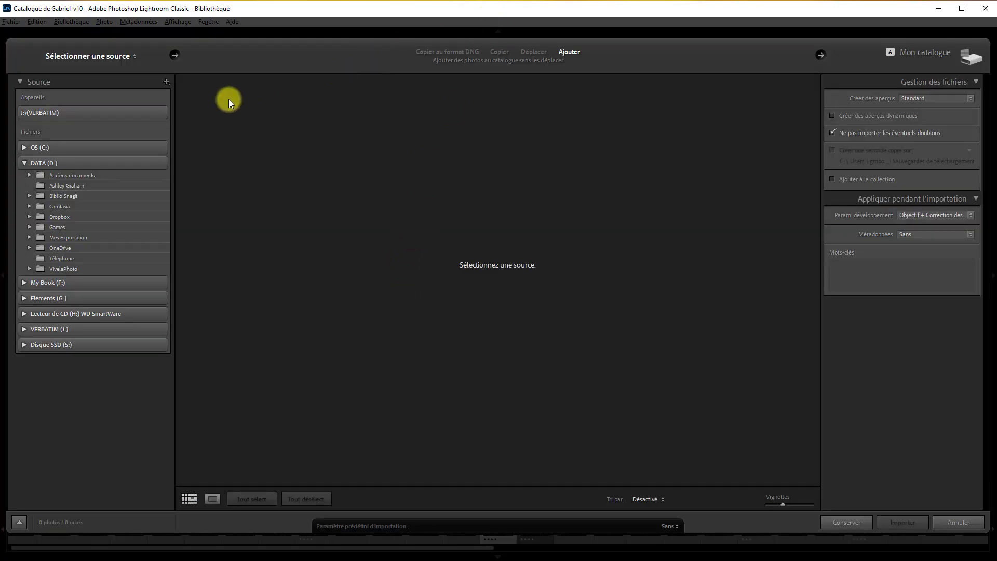
click(47, 111)
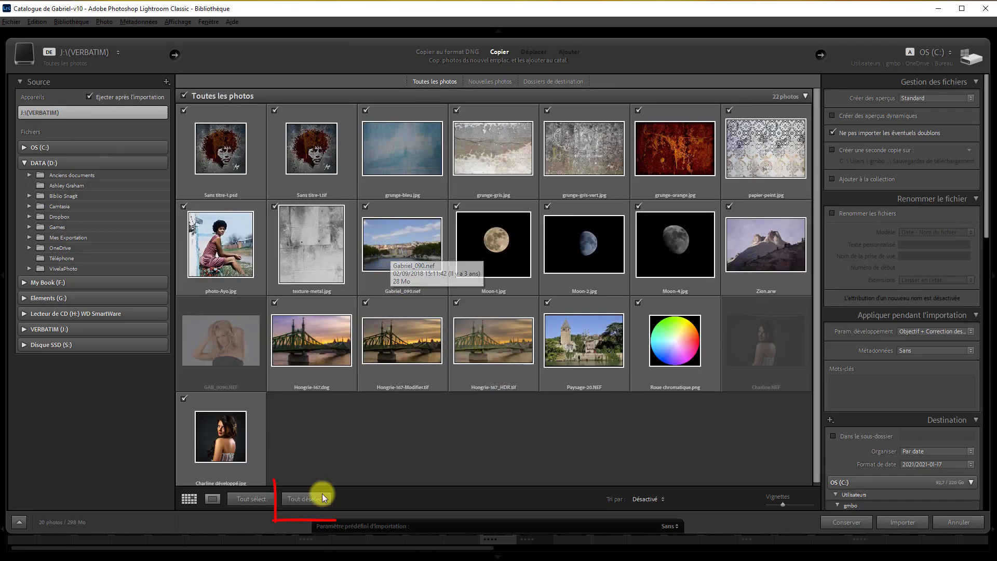
click(307, 500)
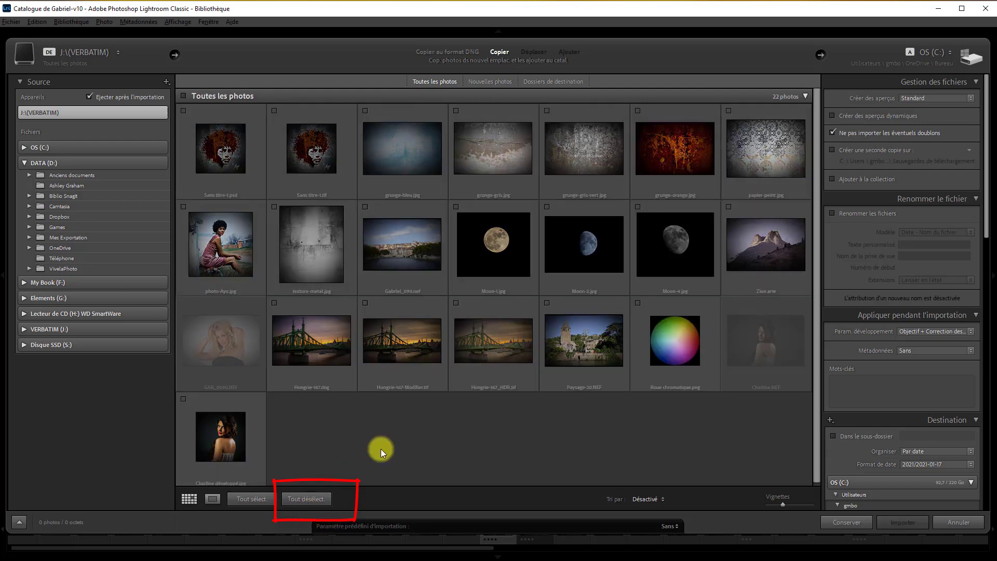
click(366, 206)
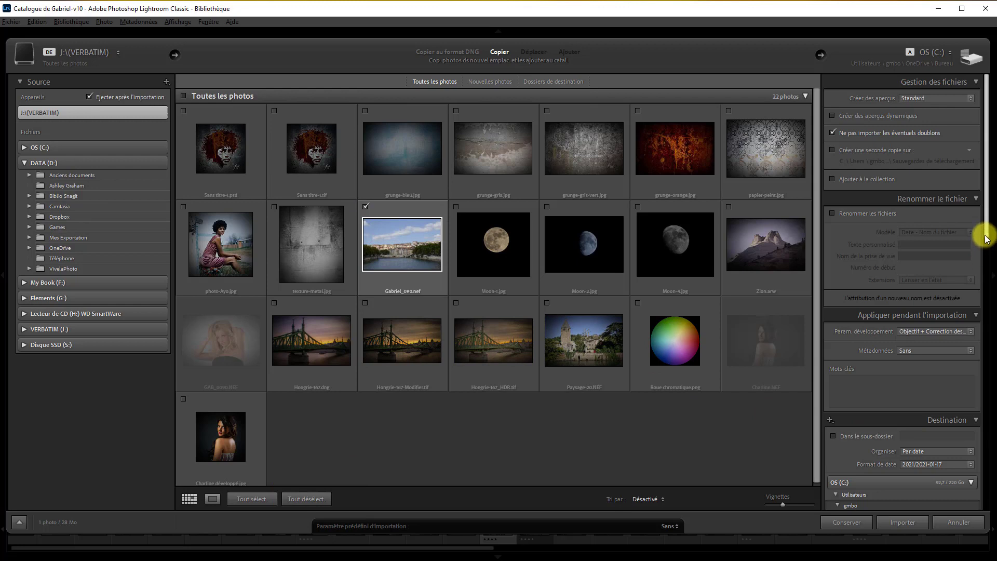
scroll(985, 239, down, 3)
scroll(987, 284, down, 1)
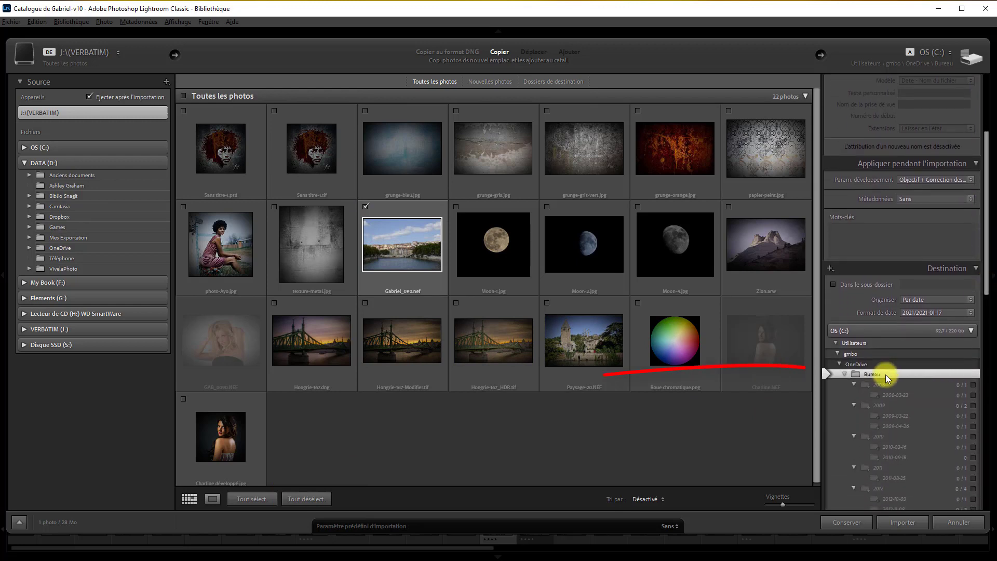
click(907, 525)
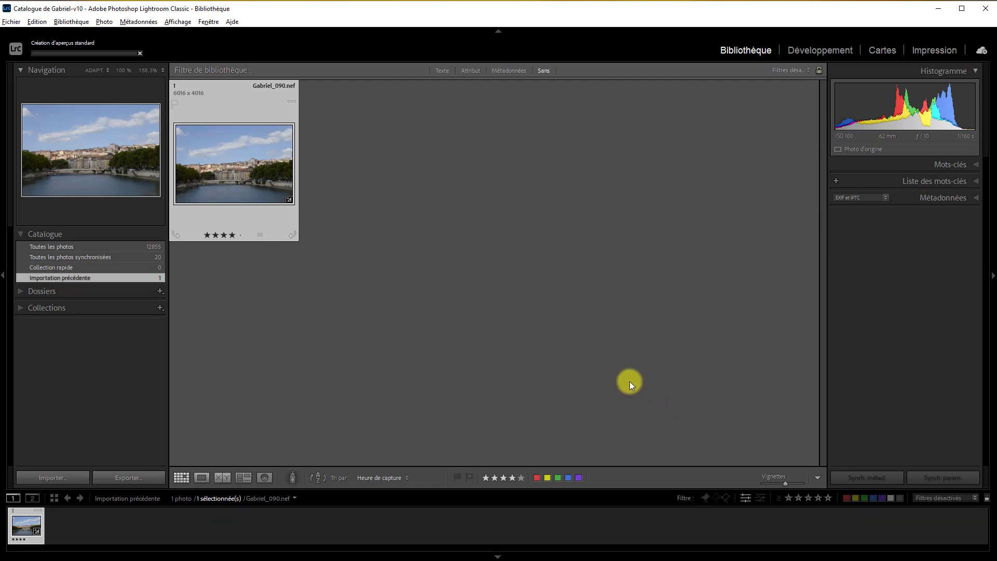
Step: Examine the basic adjustments and other Develop settings applied to the imported river photo
click(803, 50)
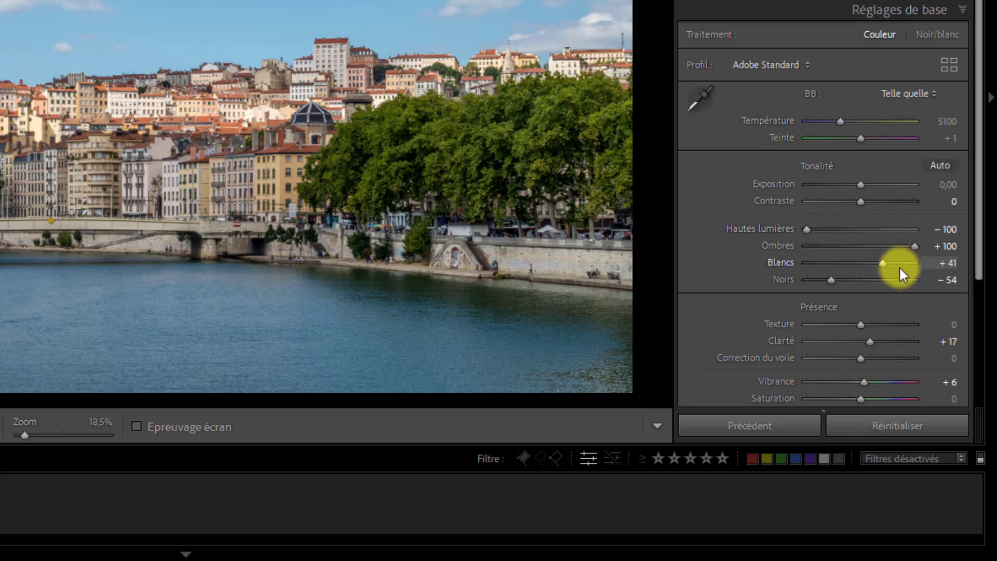
scroll(900, 268, down, 1)
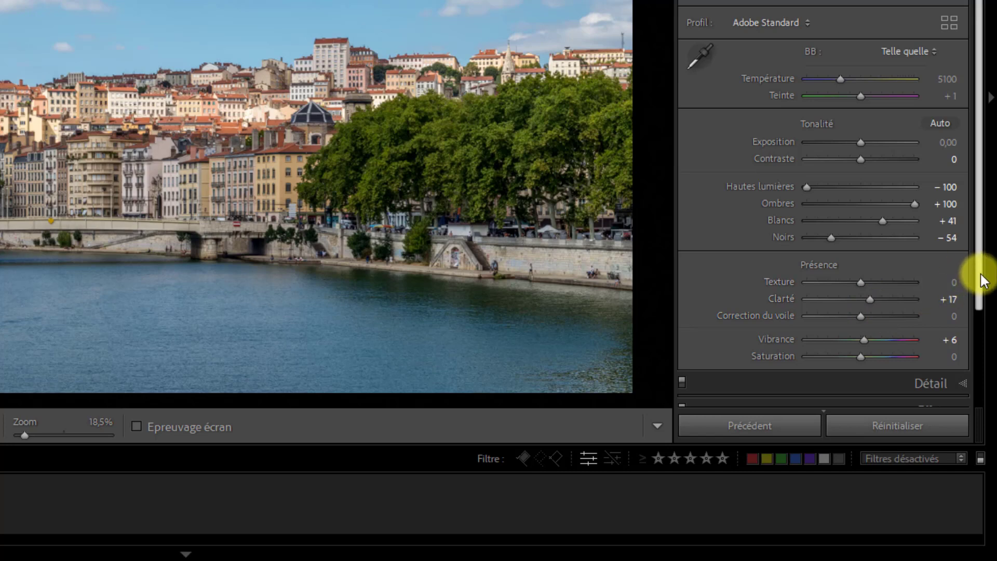
drag(980, 276, 982, 292)
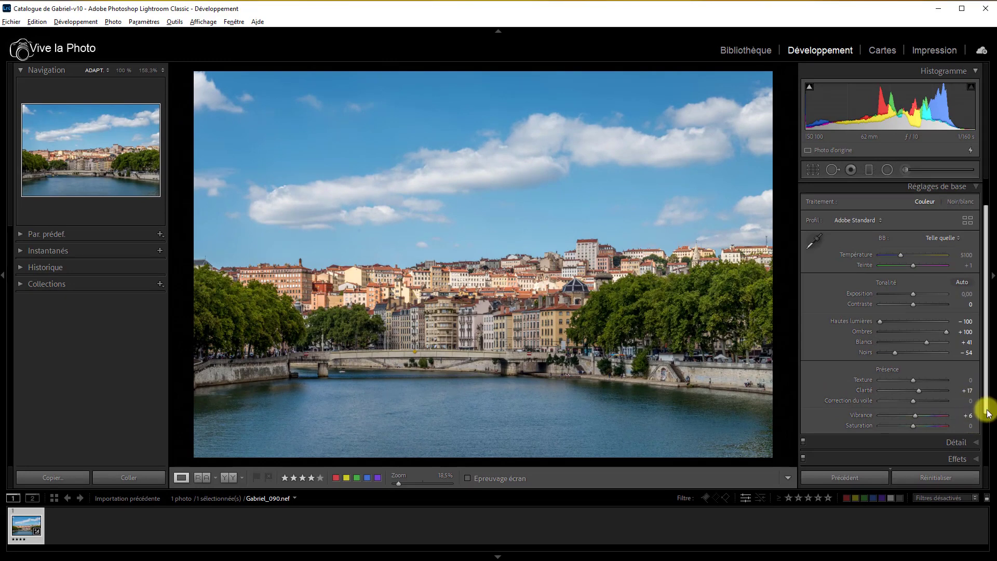
drag(986, 410, 992, 459)
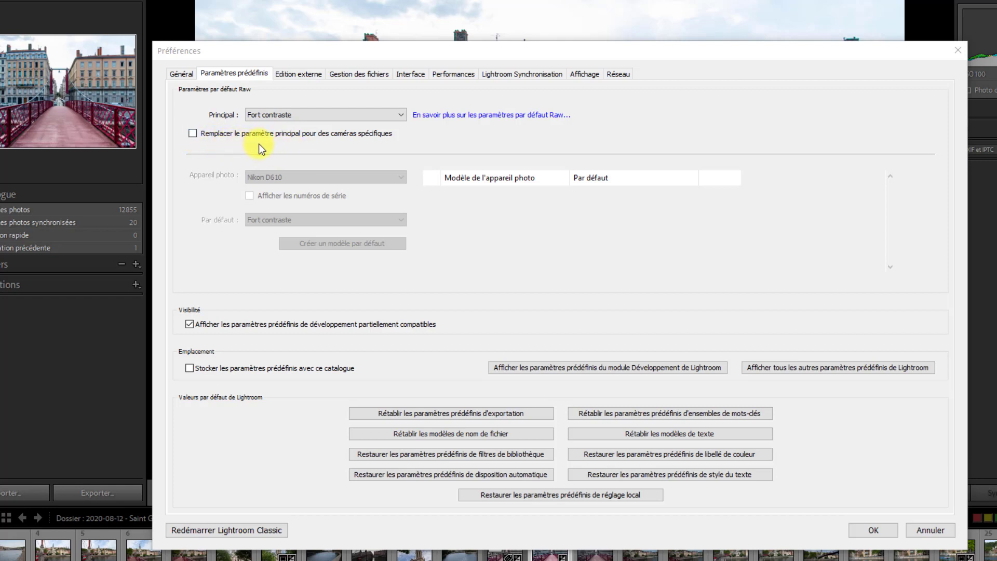
Step: Enable camera-specific overrides of the principal Raw default, keep the Nikon D610 selected, and display camera serial numbers
click(193, 135)
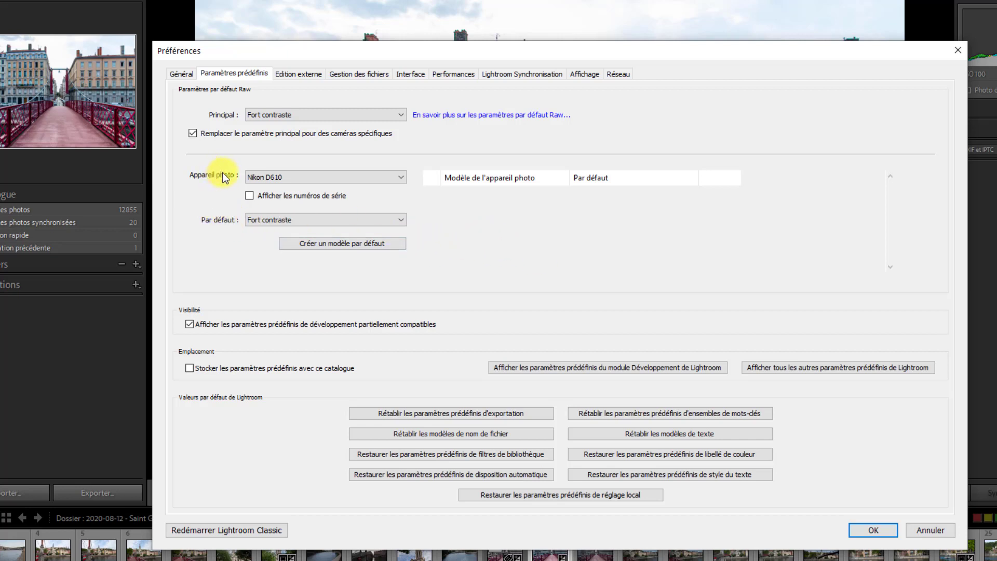
click(403, 179)
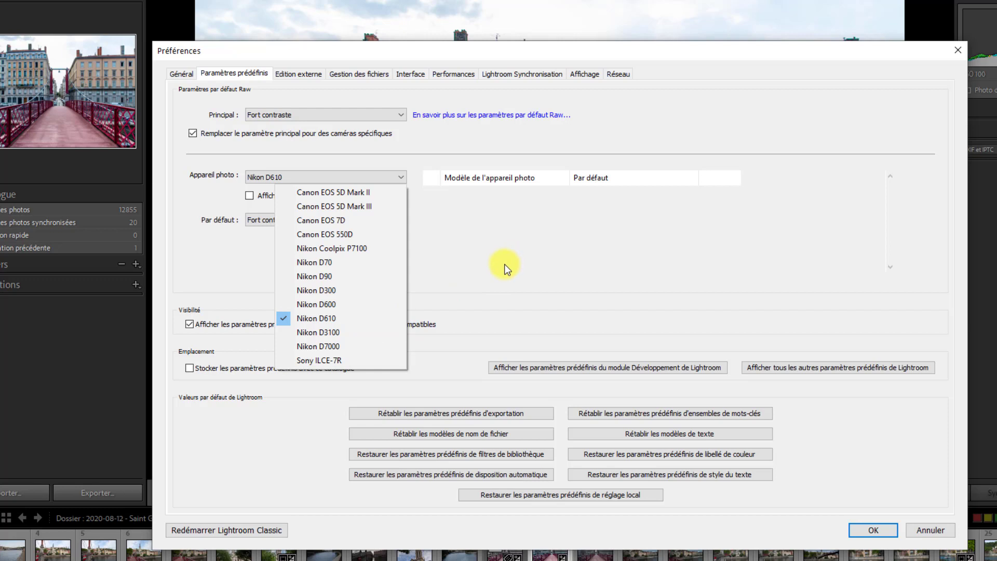
click(323, 320)
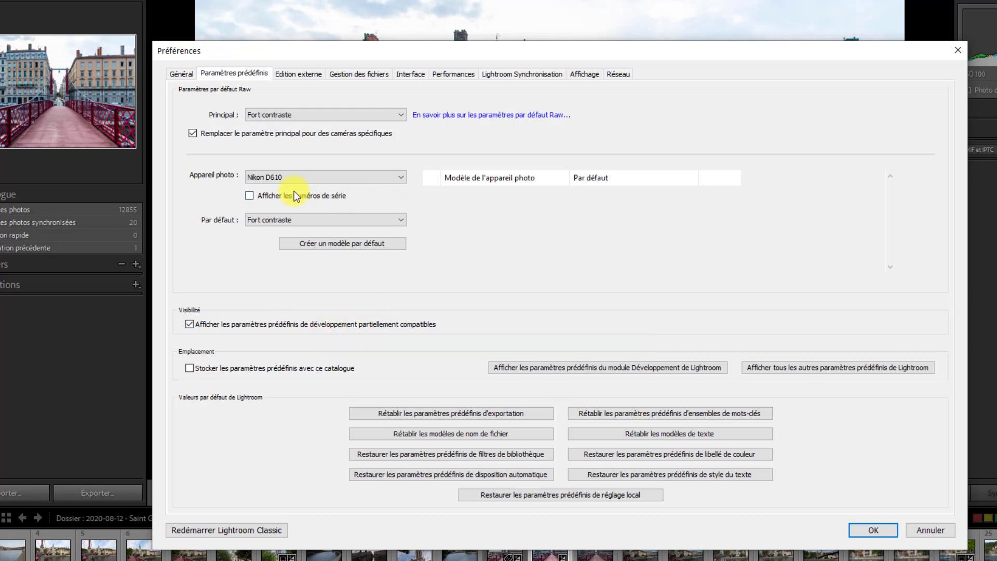
click(249, 197)
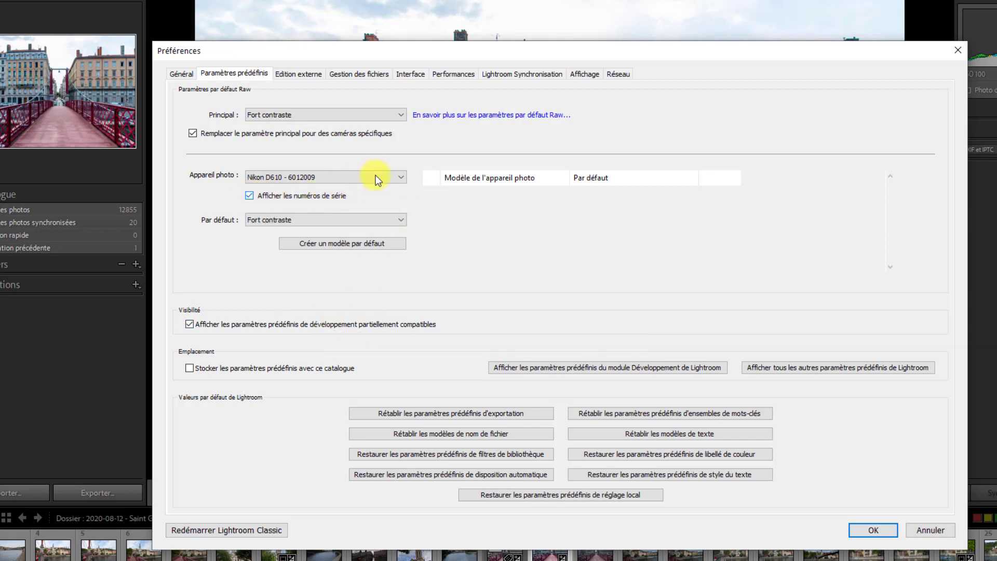
click(407, 178)
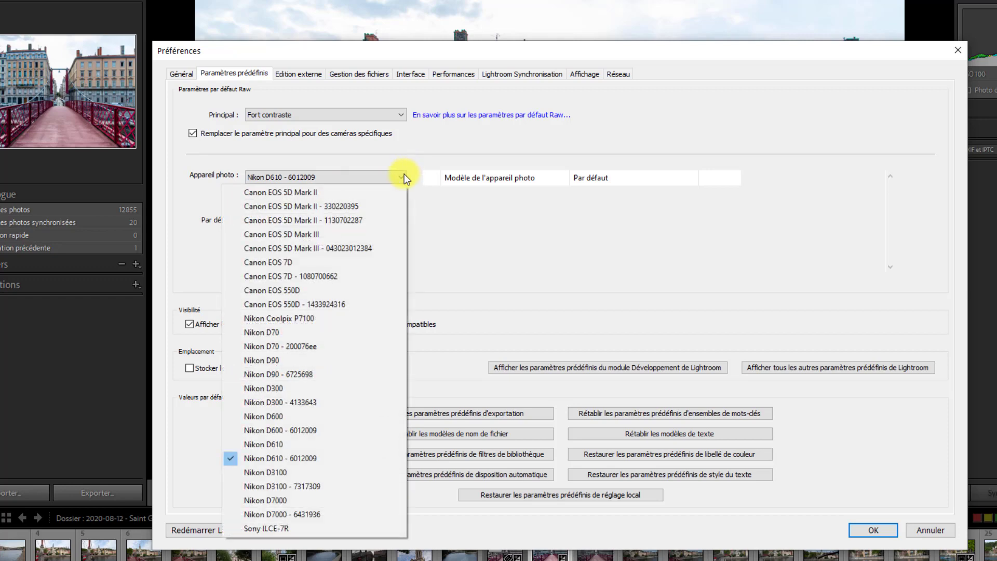
click(405, 176)
click(403, 173)
click(461, 222)
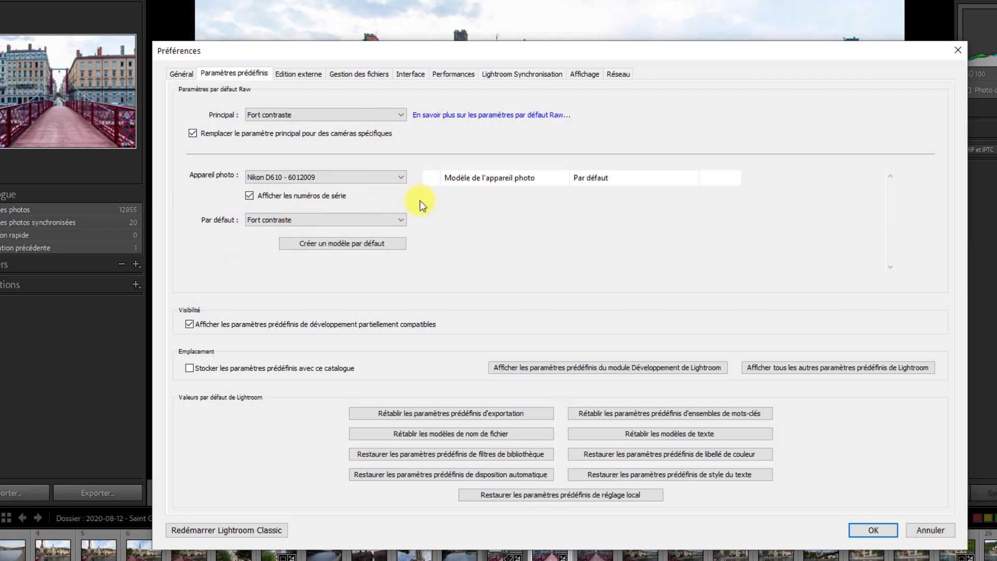
Step: Create a Raw default for the selected Nikon D610 using Paramètres de l'appareil photo
click(401, 223)
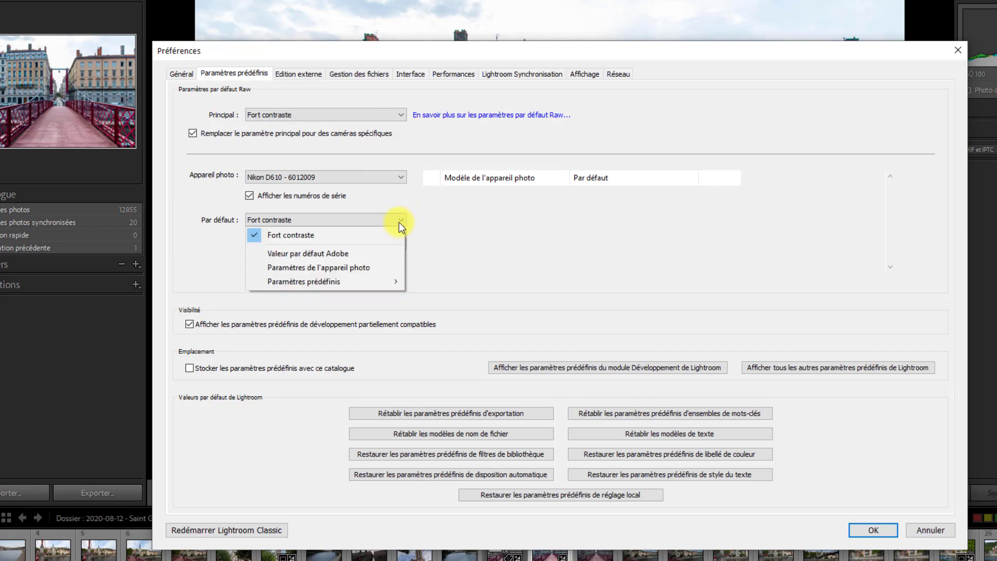
click(358, 267)
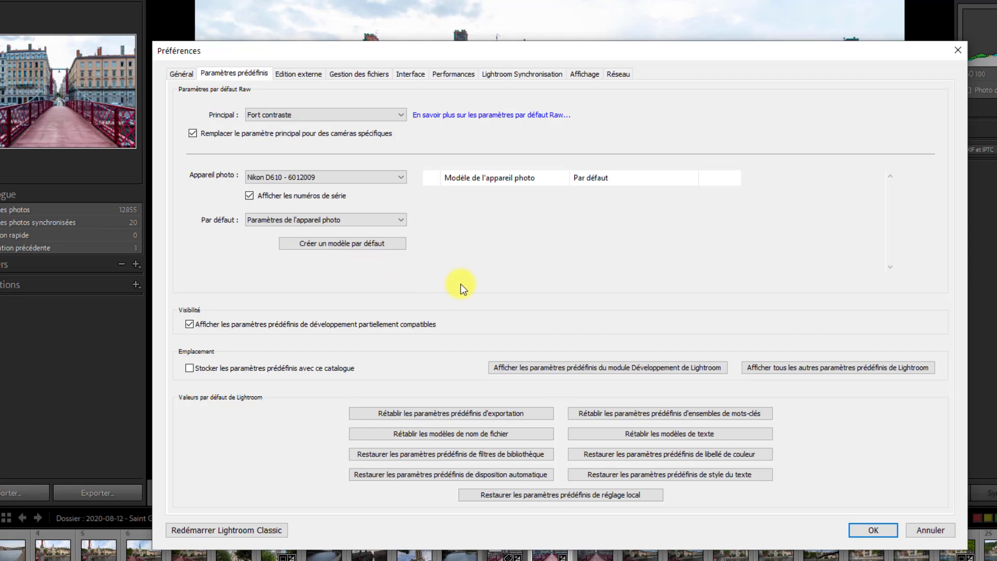
click(384, 244)
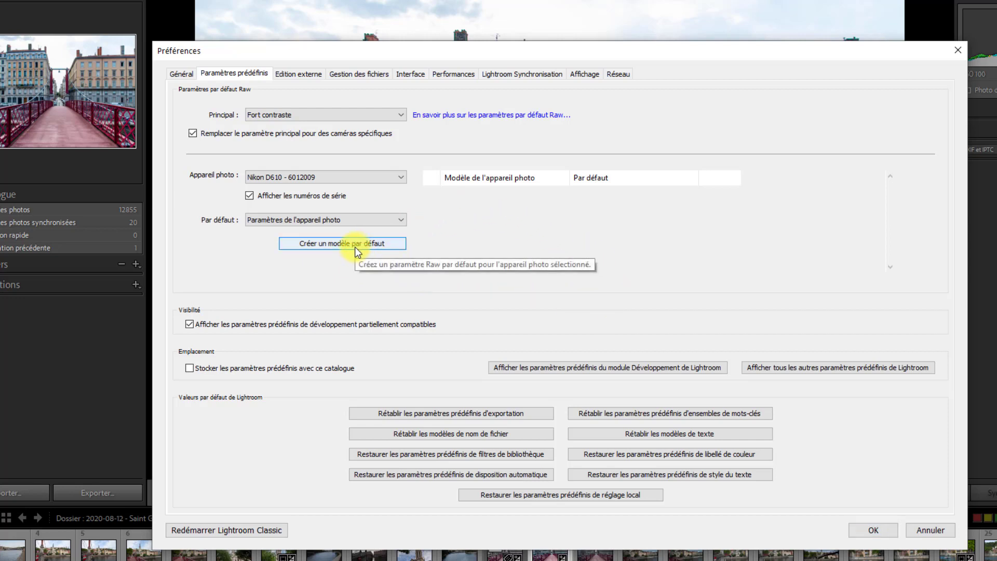
click(315, 247)
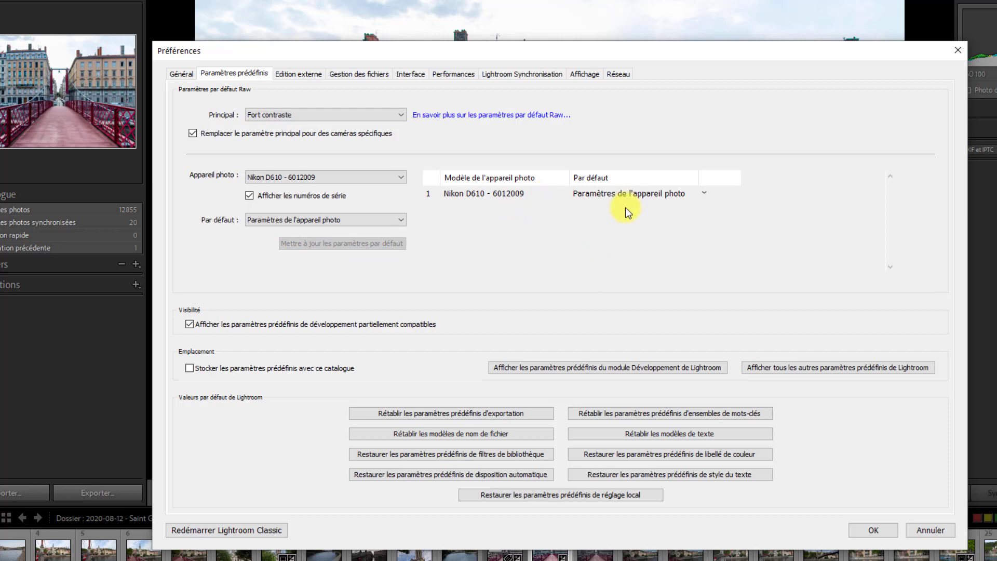
Step: Try the Objectif + Correction des AC preset from the Optique group as the Nikon D610 entry's default and discard the preference changes
click(705, 195)
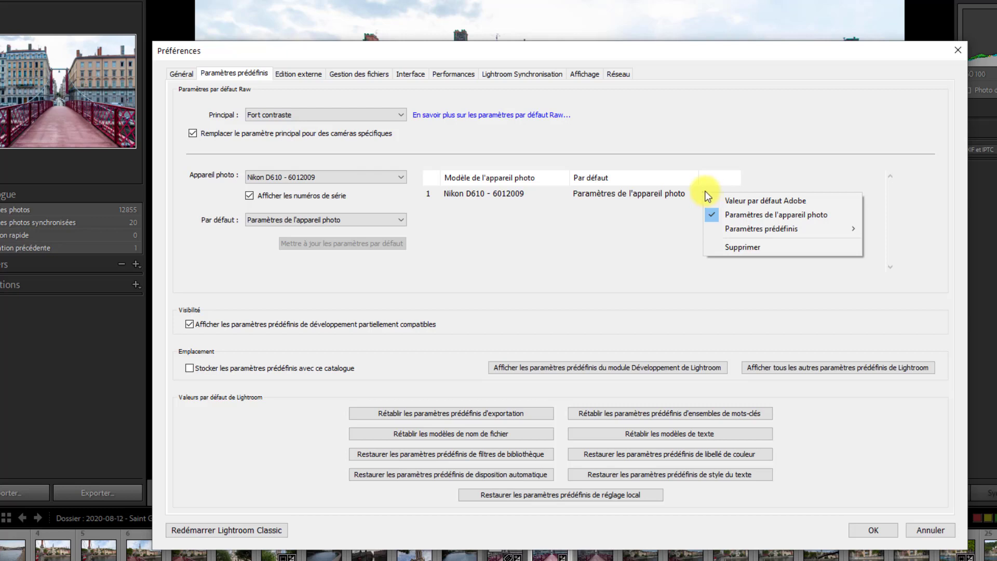
mouse_move(741, 234)
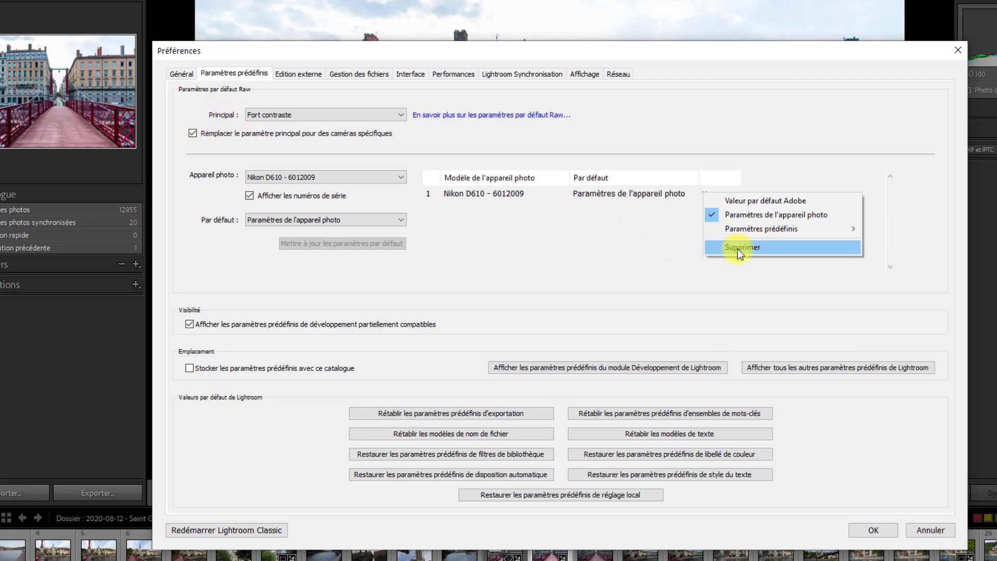
mouse_move(781, 233)
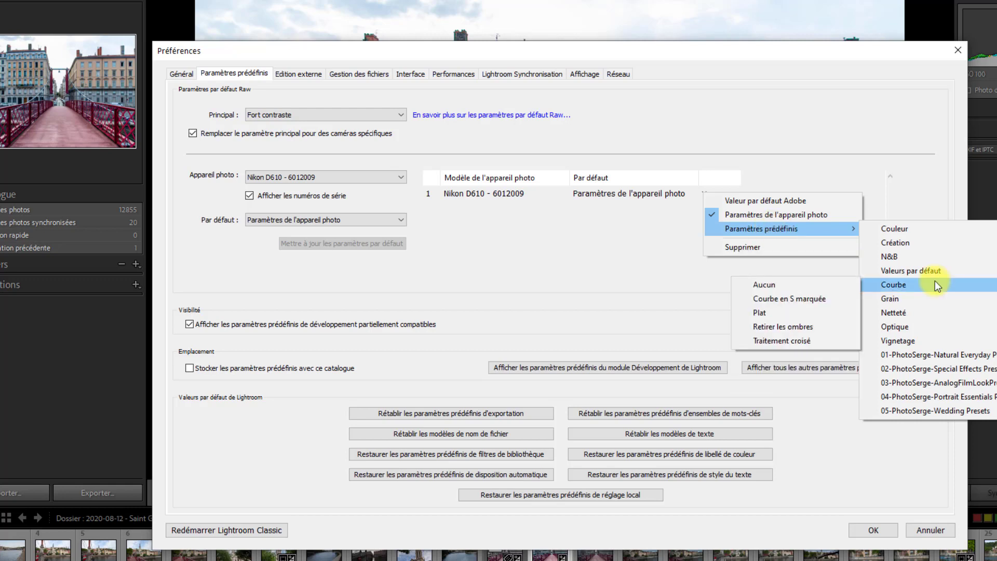
mouse_move(944, 258)
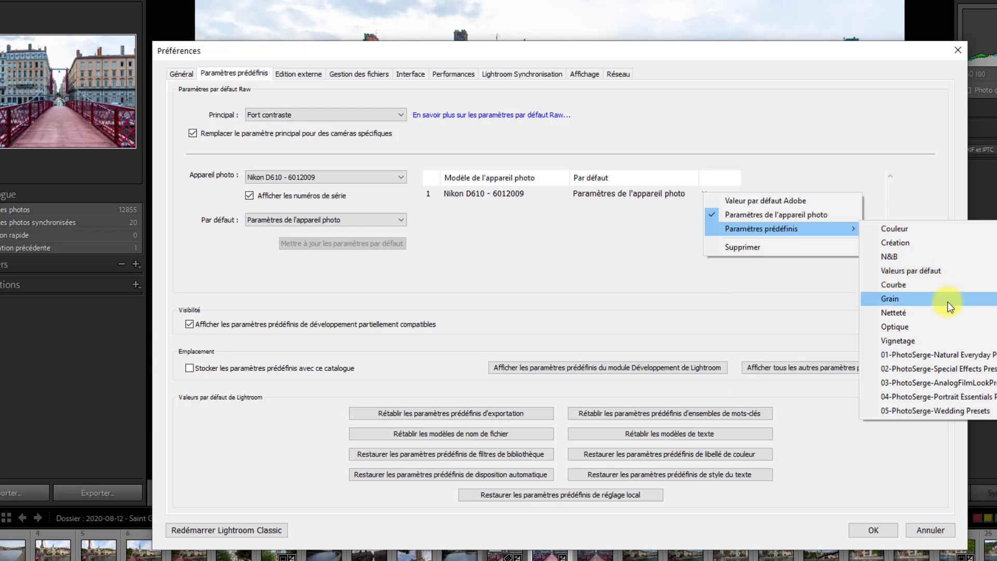
mouse_move(944, 332)
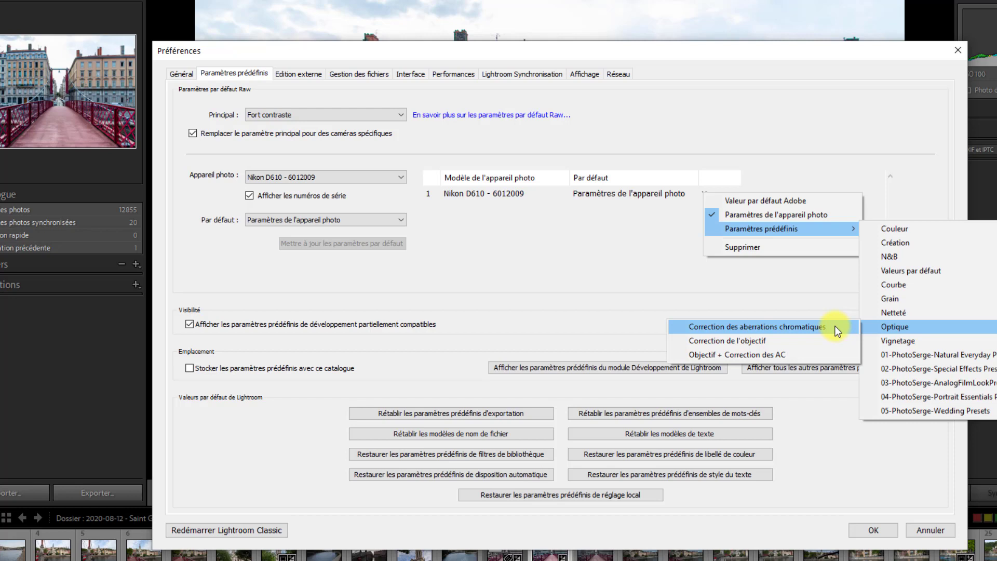
click(765, 357)
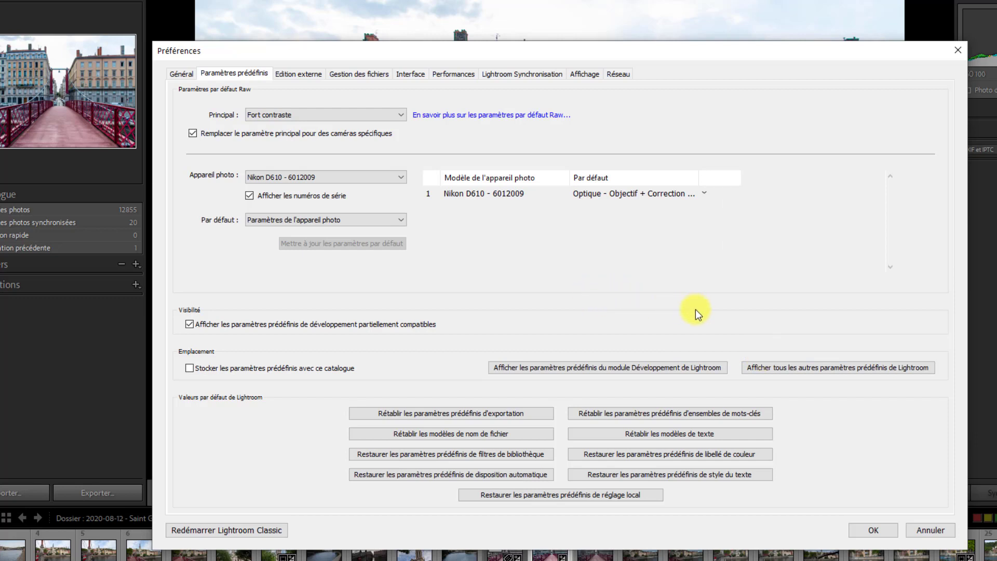
click(940, 531)
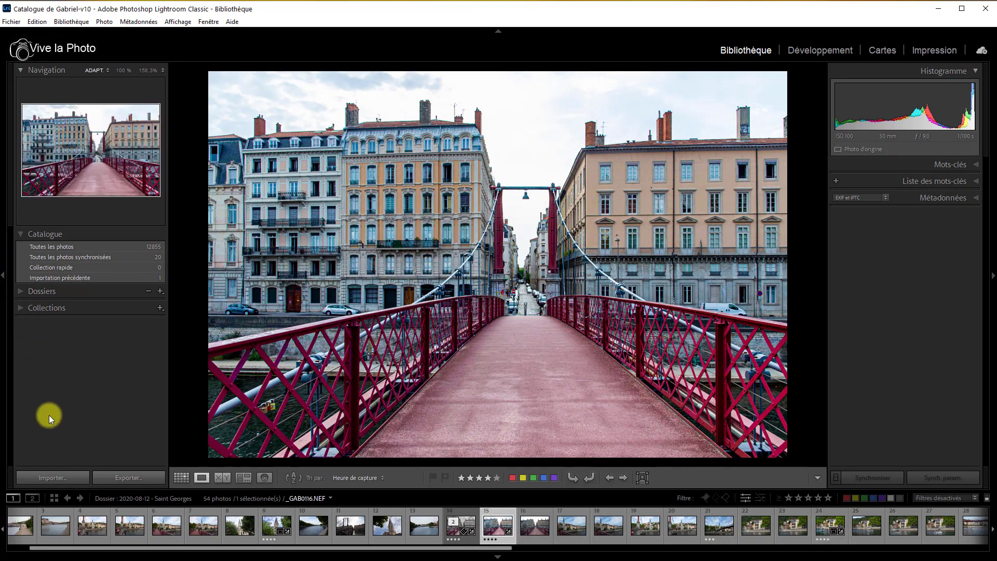
Step: Import only Gab_Saal.jpg from the Facebook folder under Mes Exportation on the D: drive, using the Ajouter method
click(59, 478)
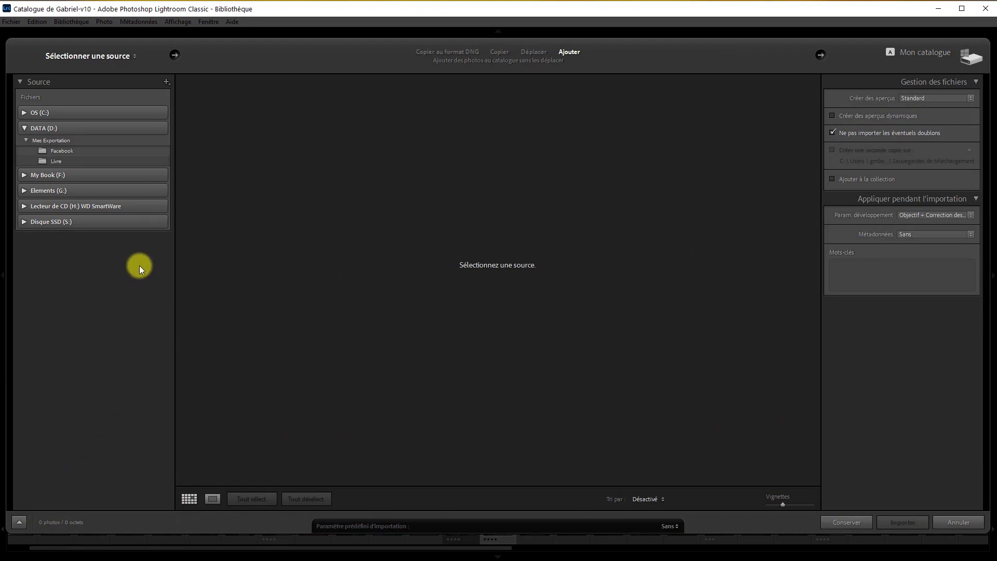
click(111, 159)
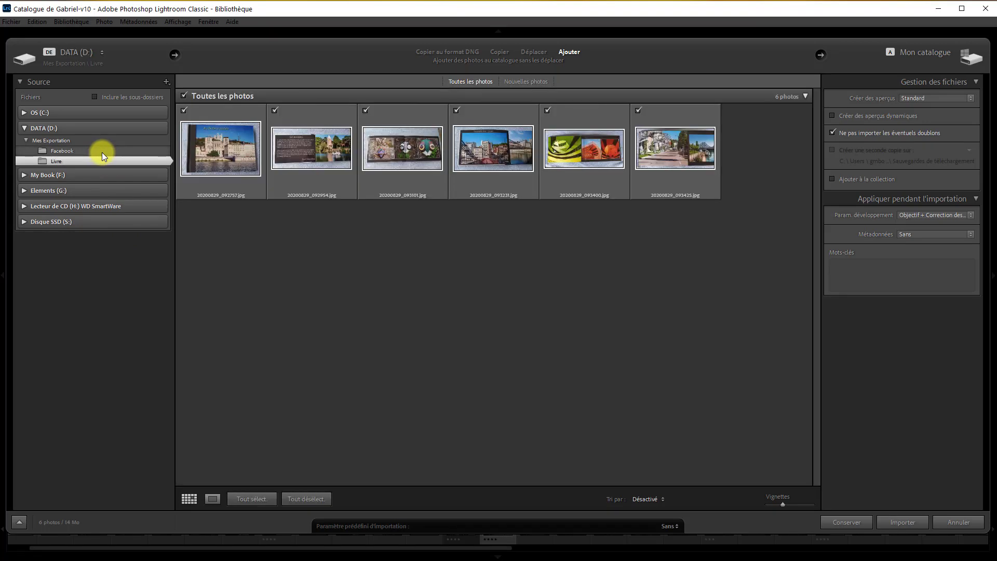
click(101, 152)
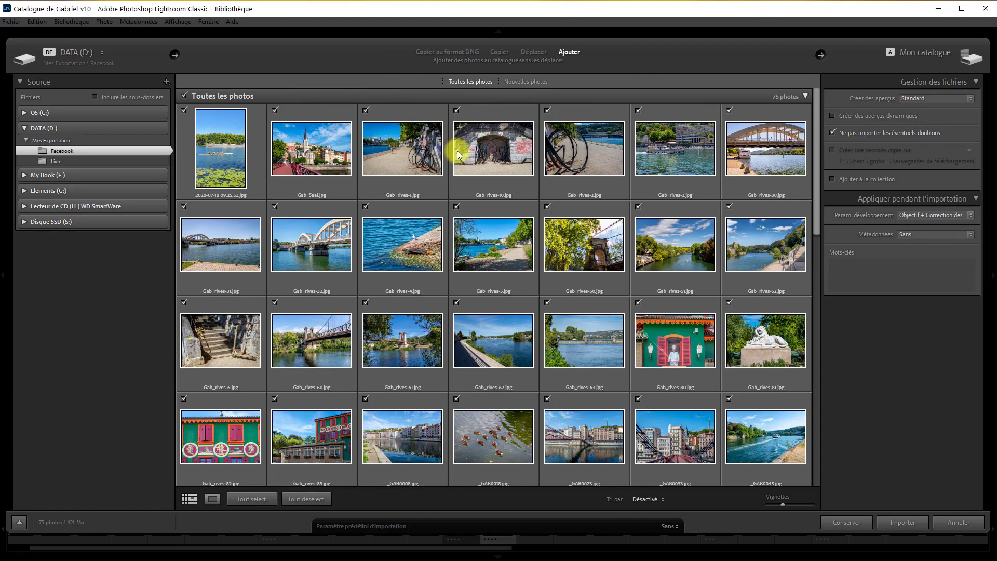
click(307, 498)
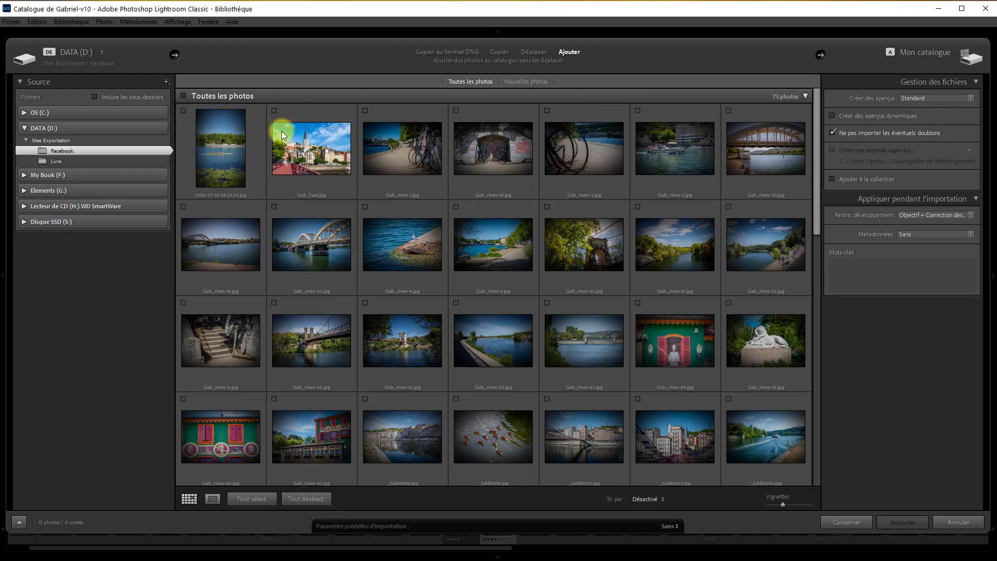
click(275, 110)
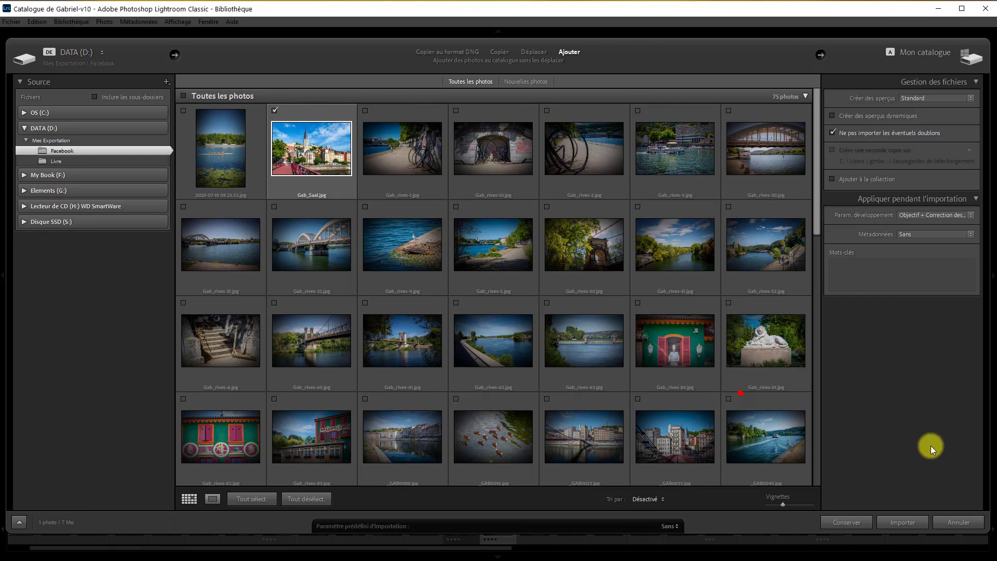
click(902, 522)
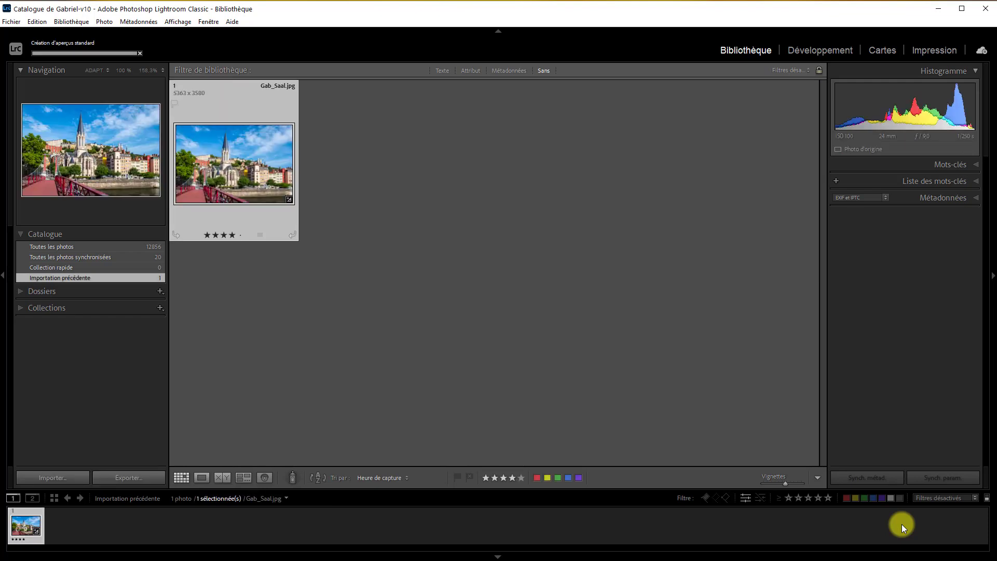
Step: Inspect the imported church photo's lens profile and chromatic aberration corrections in the Develop module
key(d)
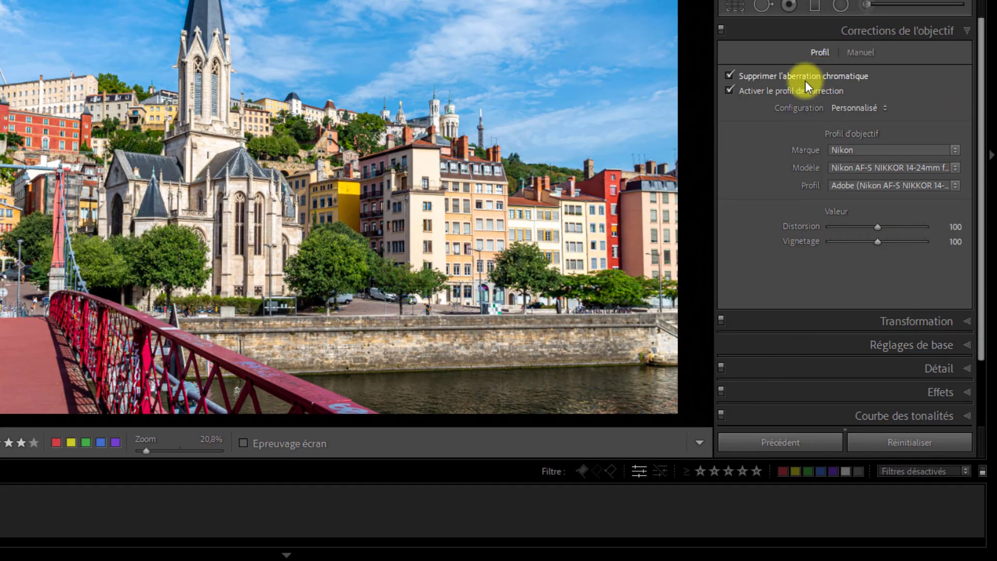
click(729, 91)
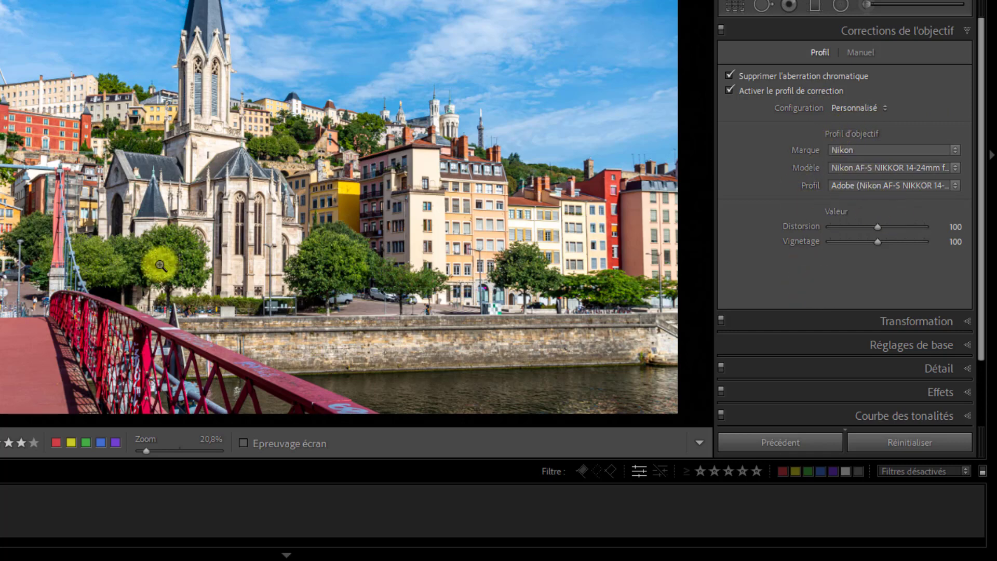
Step: Return to the Library, open the preferences and inspect the CameraRaw Settings folder that stores the Develop presets
click(735, 11)
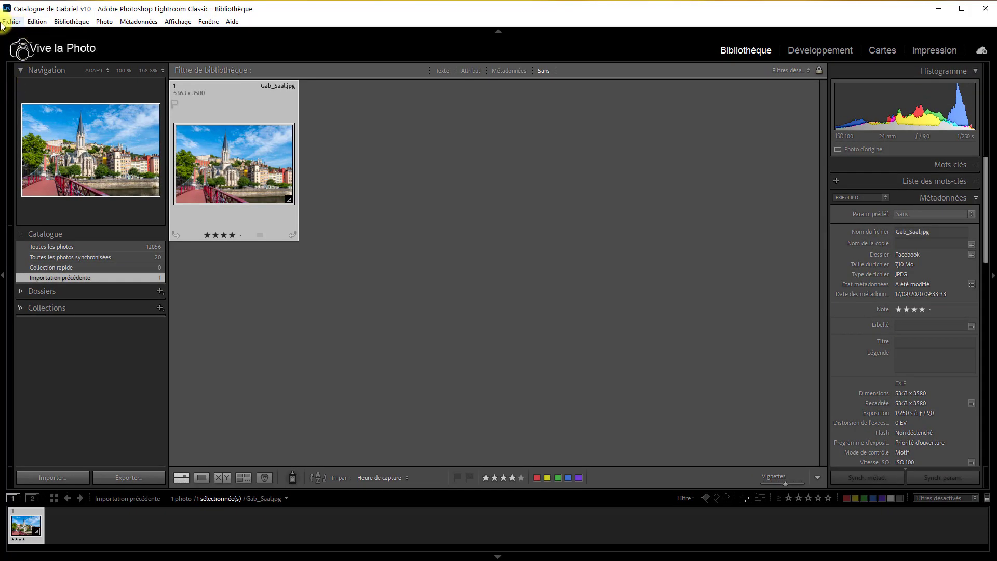
click(11, 21)
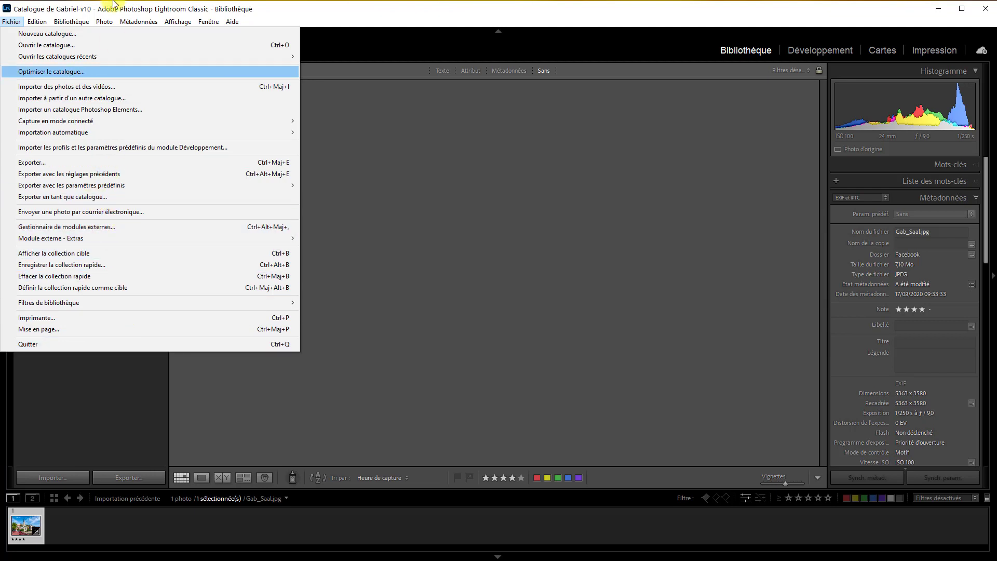
mouse_move(38, 23)
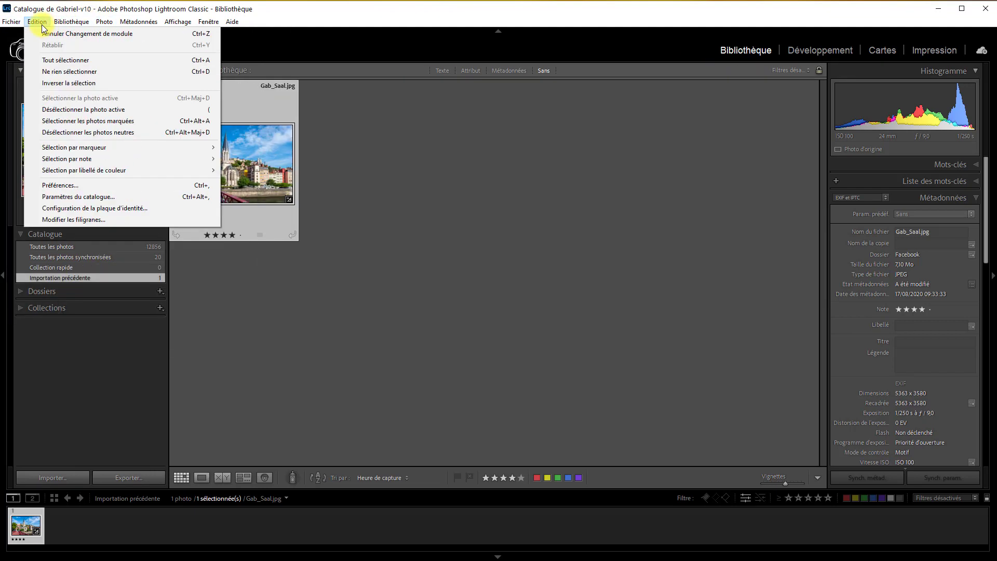
click(97, 185)
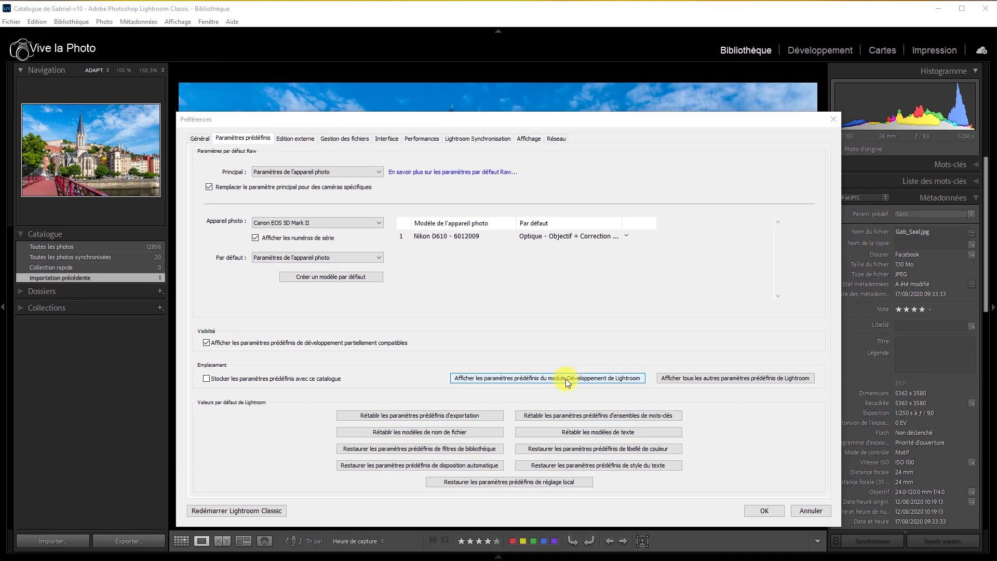
click(566, 378)
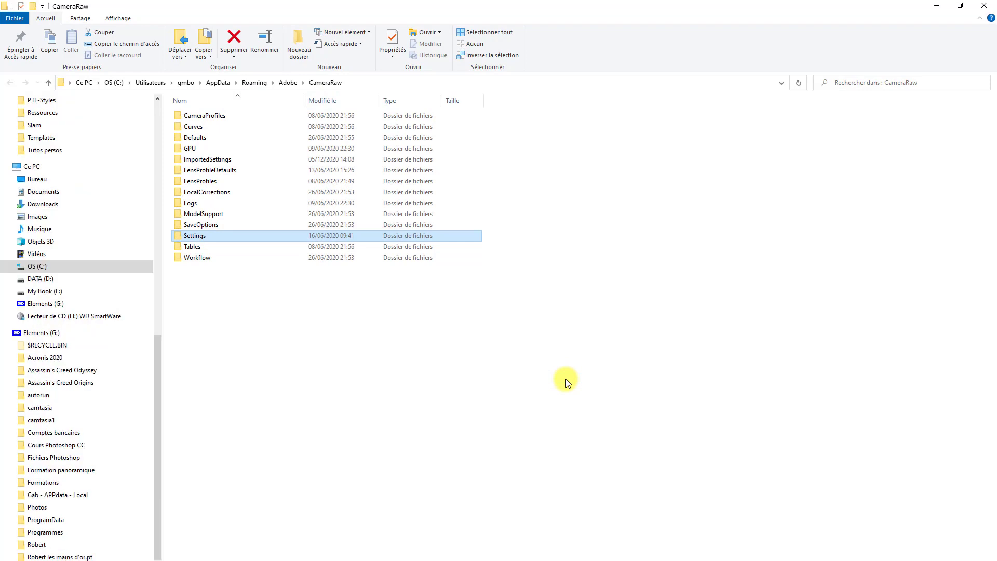
double_click(202, 238)
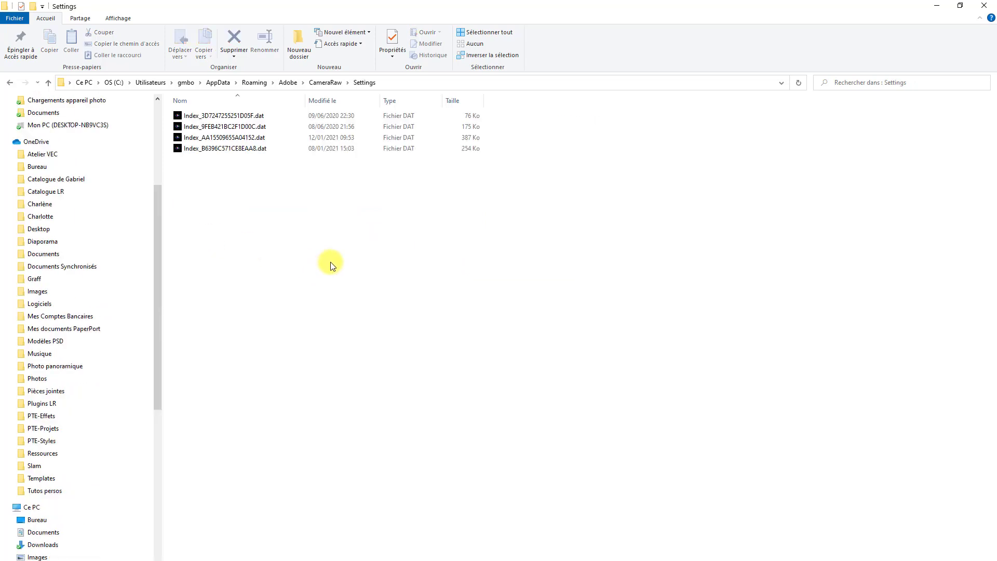
click(10, 83)
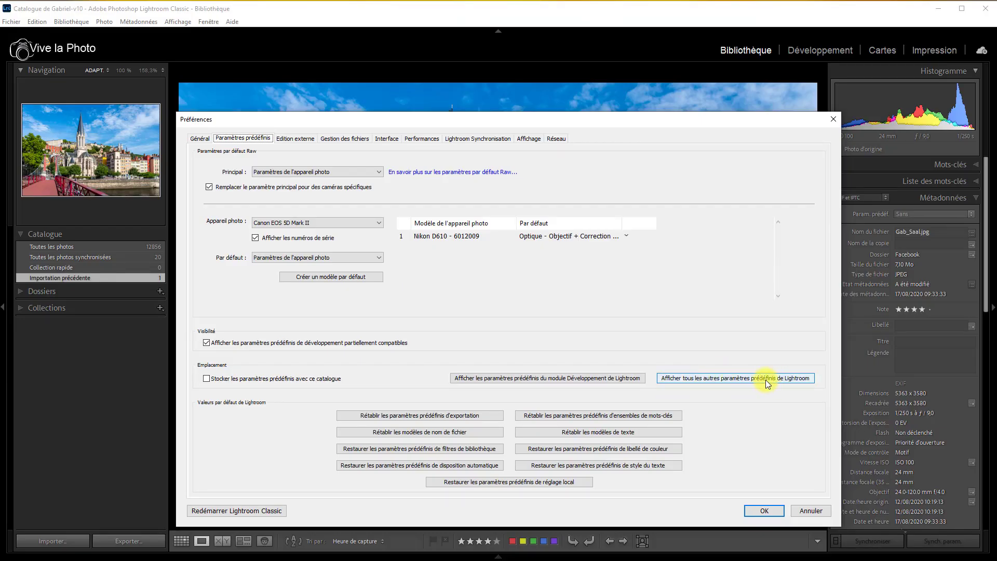
Step: Inspect the Lightroom folder that stores all the other presets, and close the preferences without saving
click(765, 379)
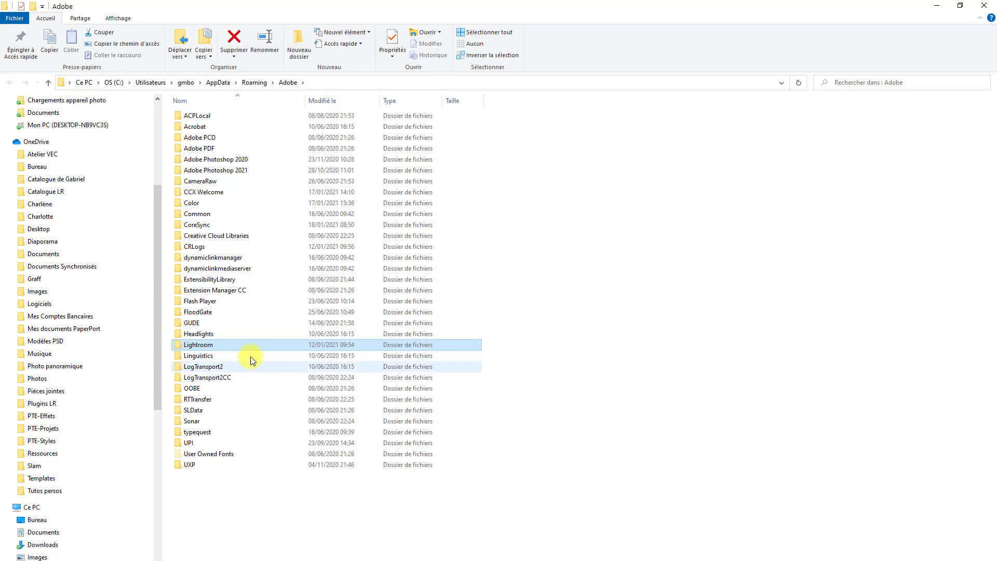
double_click(218, 344)
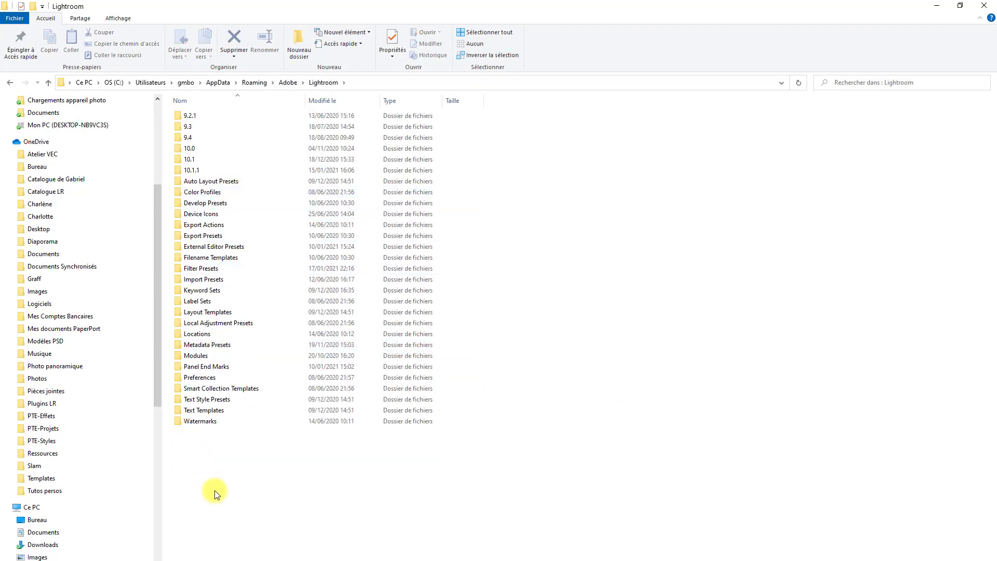
double_click(197, 324)
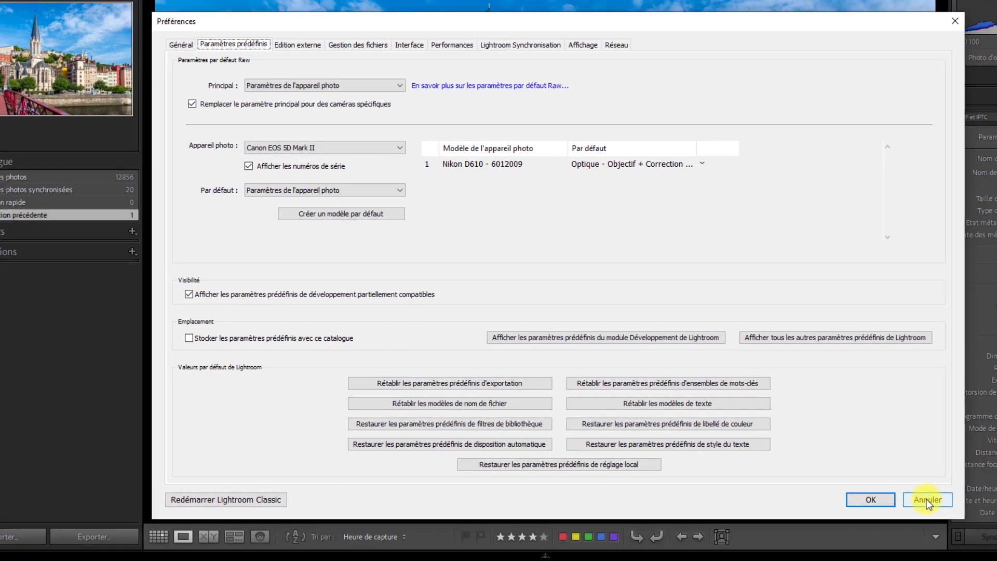
click(961, 496)
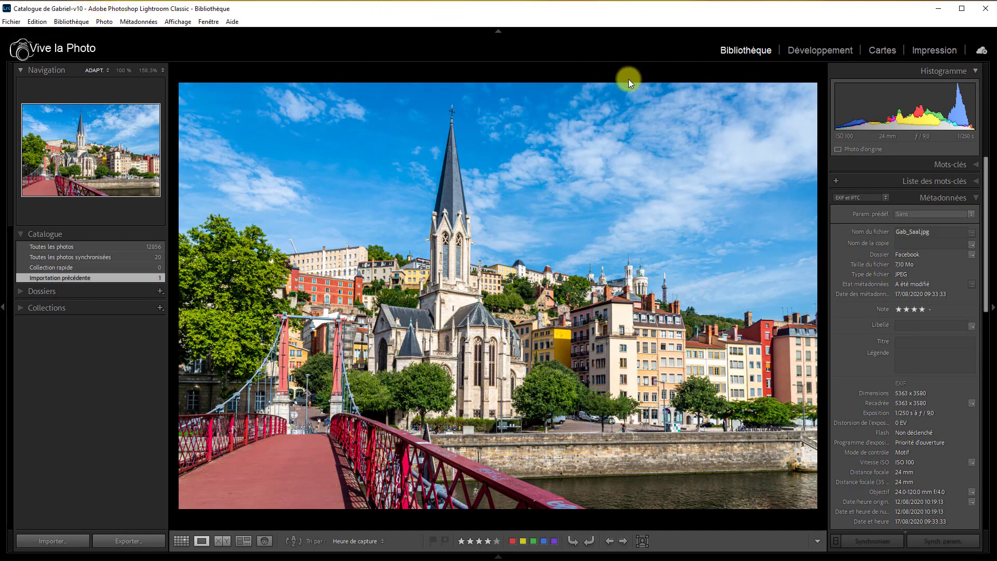
Step: Show the library grid and compare the metadata filter presets Colonnes de localisation and Colonnes par défaut
click(181, 541)
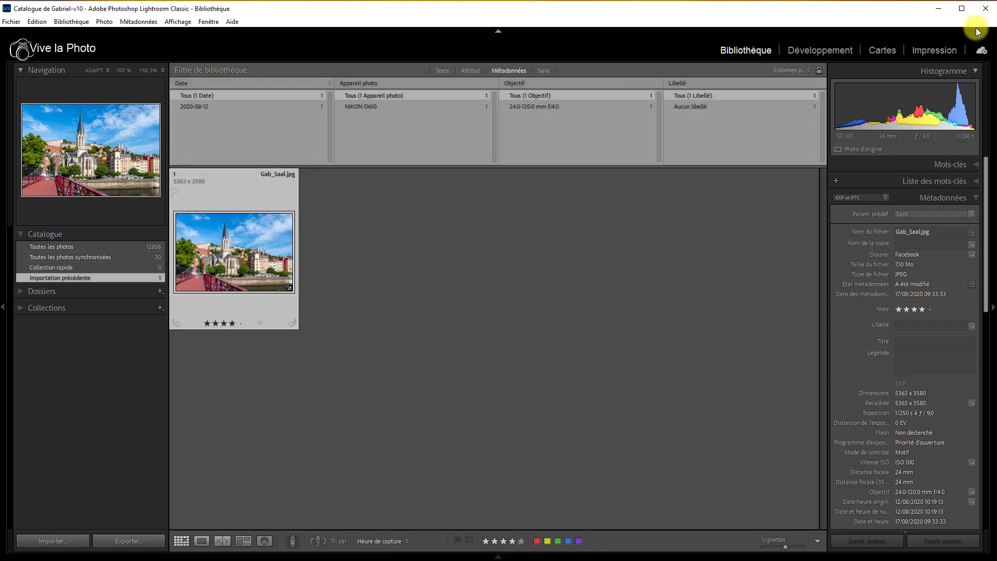
click(808, 71)
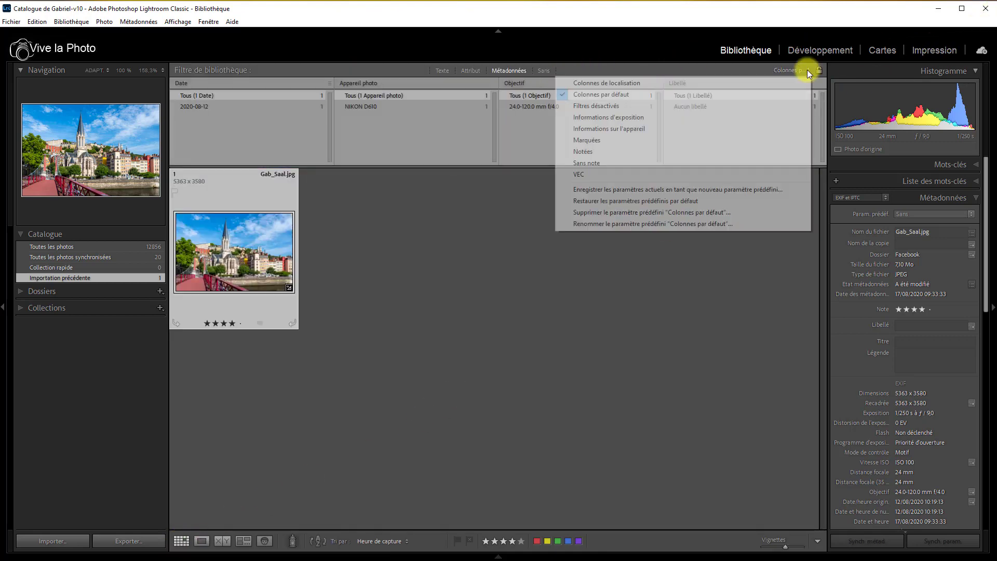
click(613, 84)
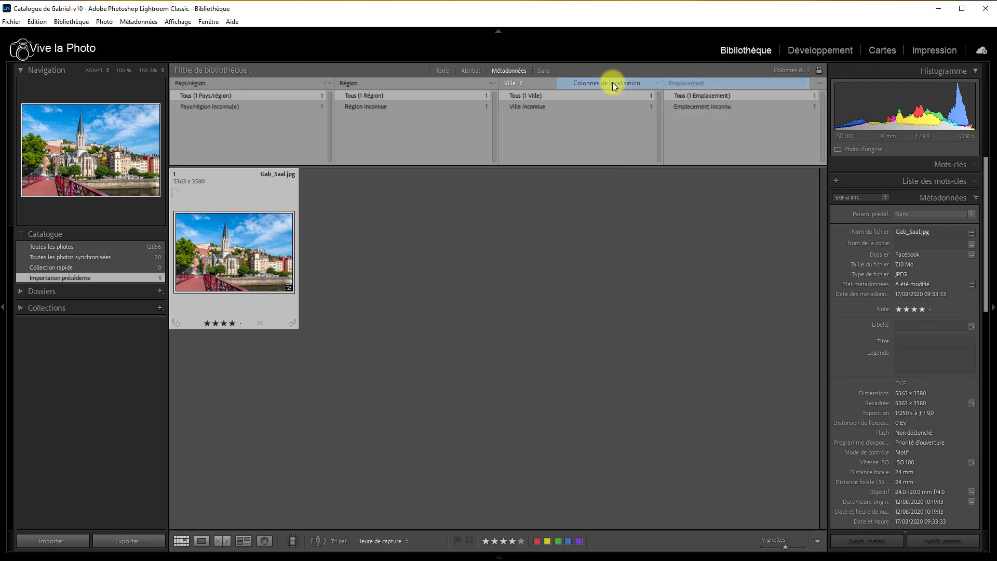
click(809, 71)
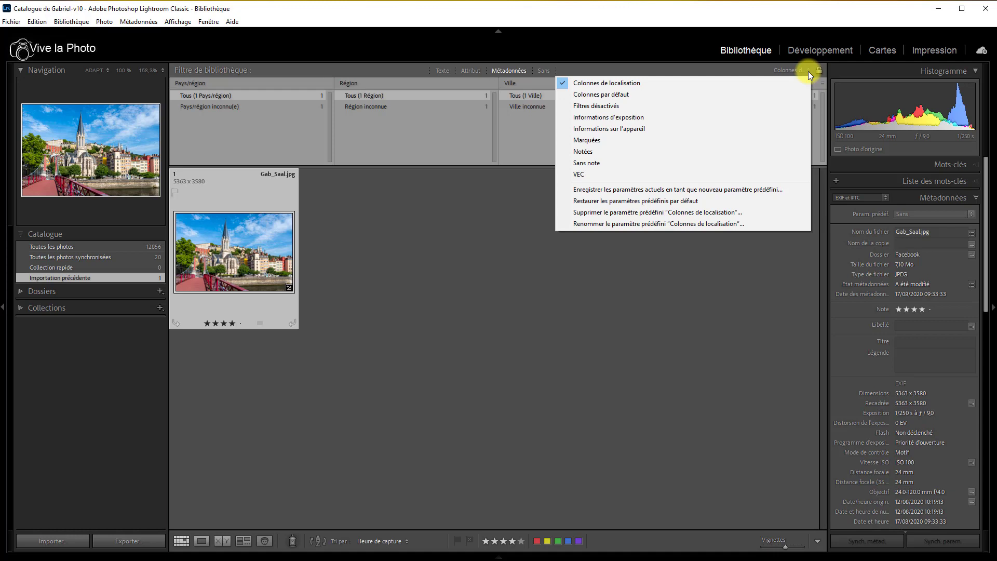
click(681, 95)
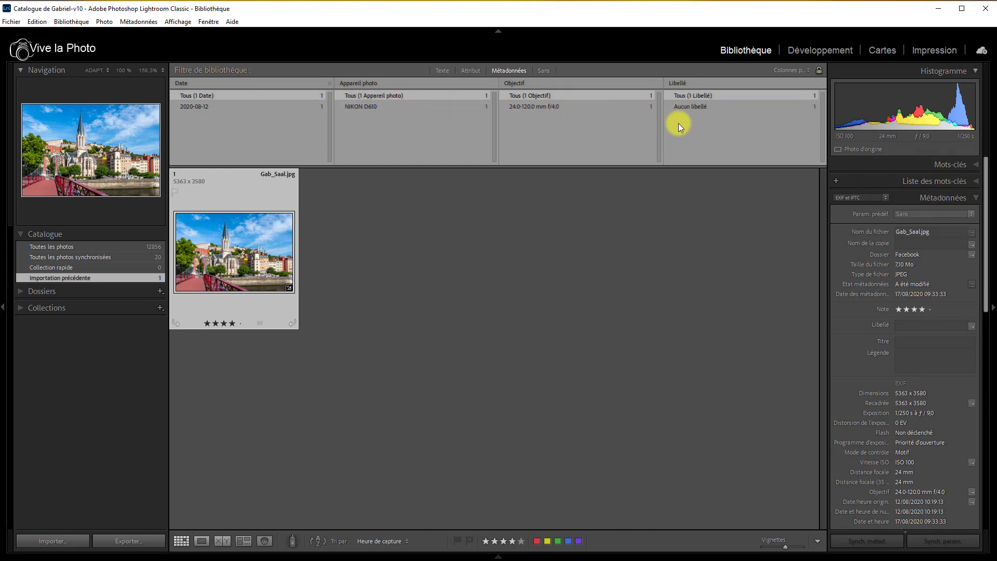
Step: Remove the Libellé column from the metadata filter and reapply the Colonnes par défaut preset
click(820, 83)
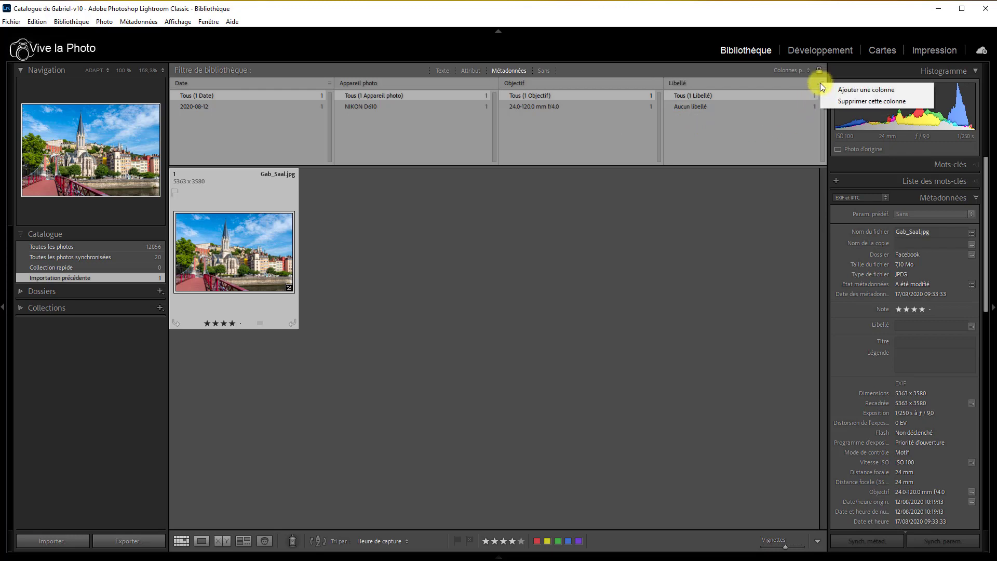
click(853, 101)
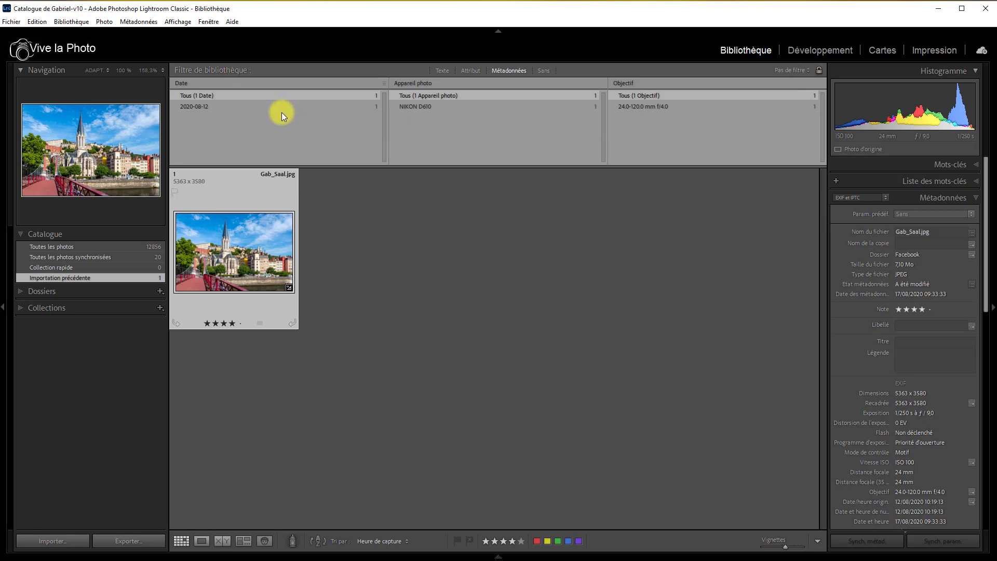
click(808, 71)
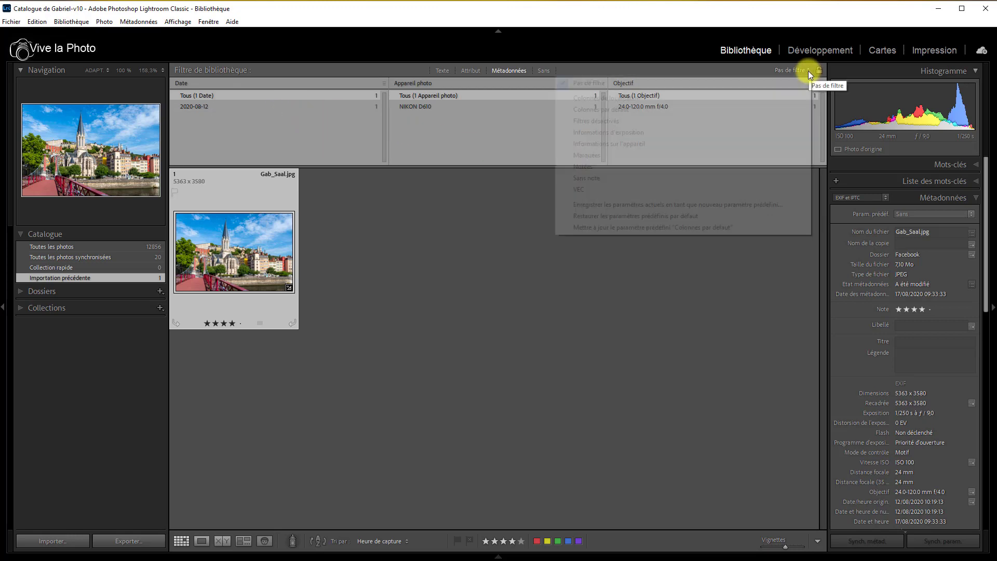
click(609, 111)
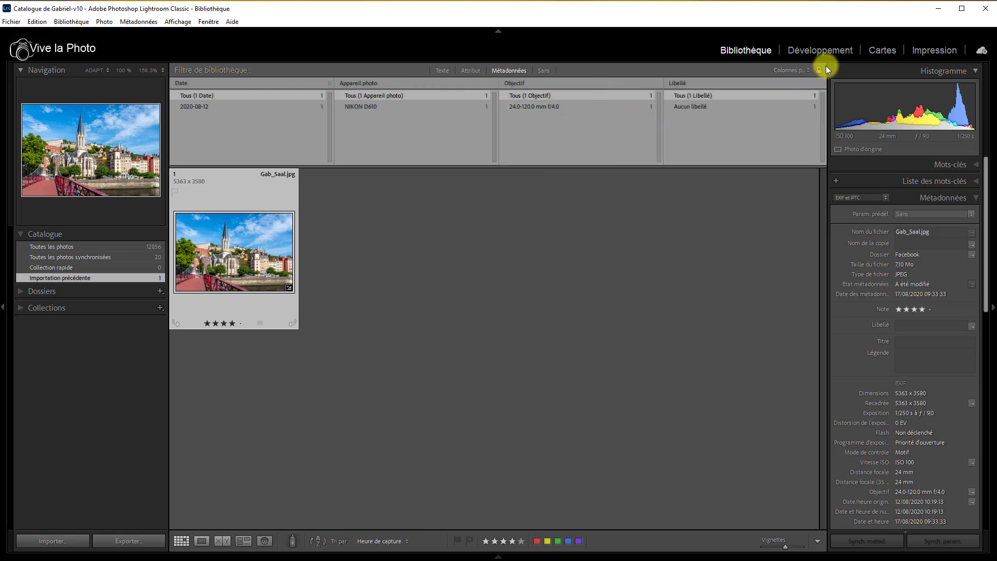
Step: Update the Colonnes par défaut preset without the Libellé column and test it by switching to Colonnes de localisation and back
click(808, 71)
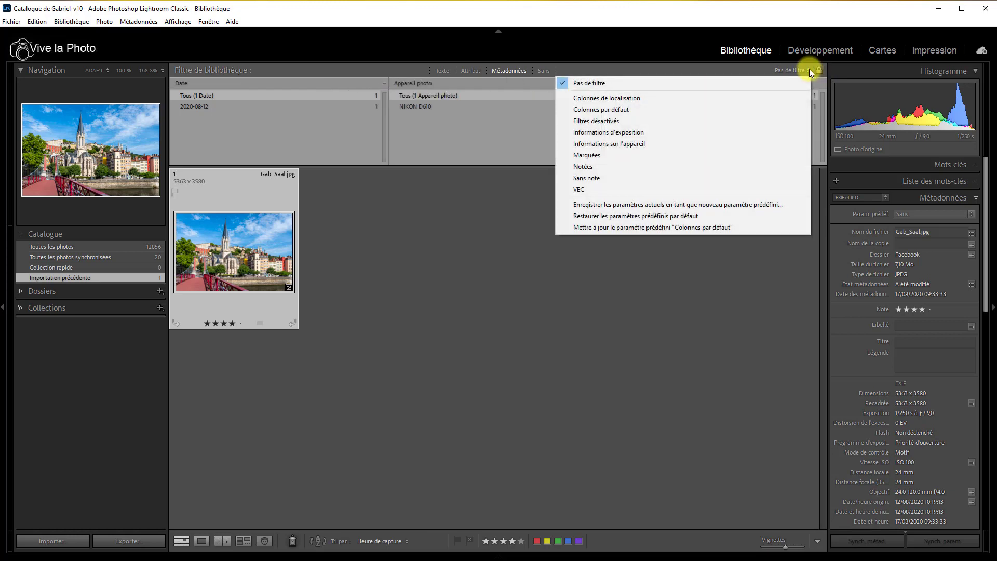
click(702, 228)
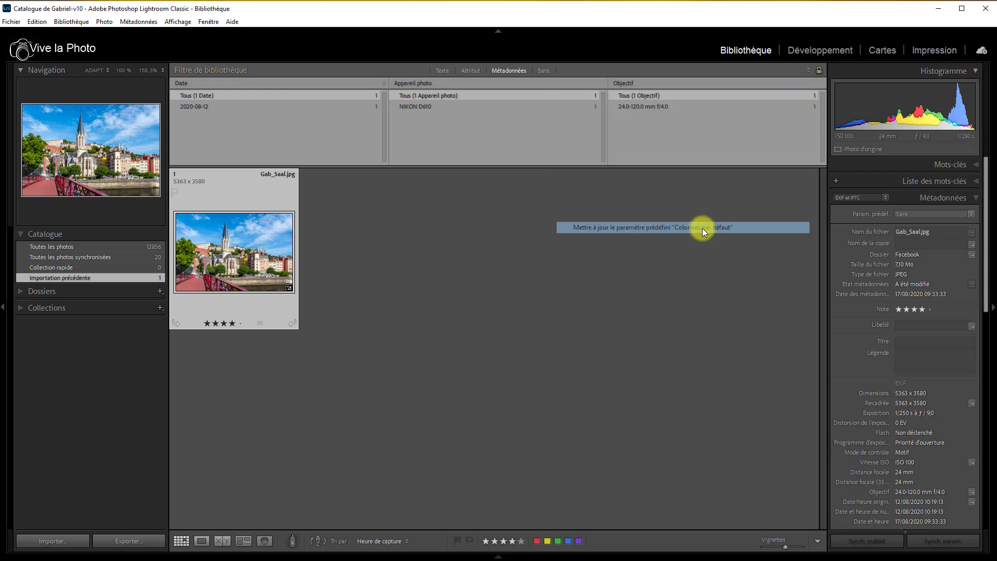
click(808, 70)
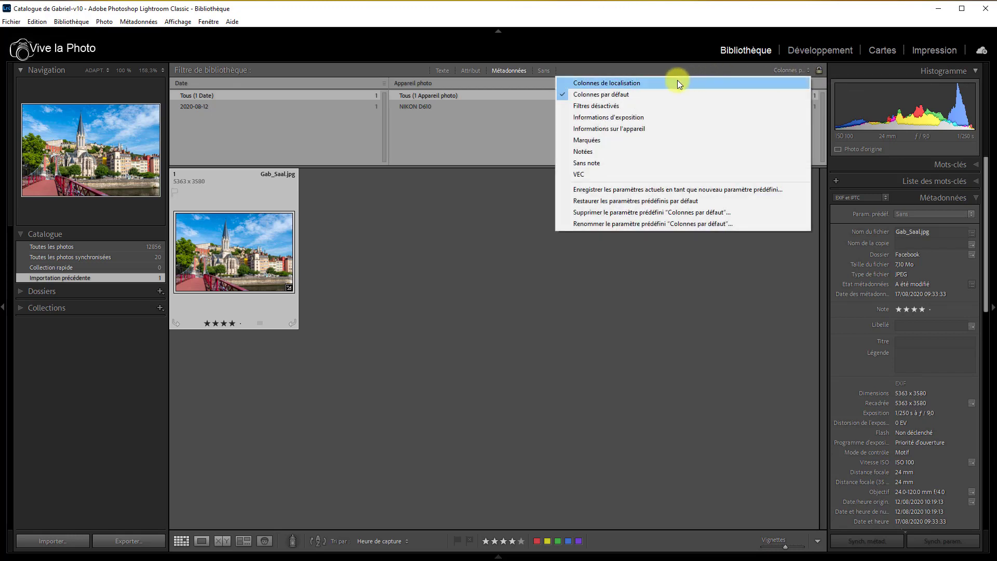
click(660, 82)
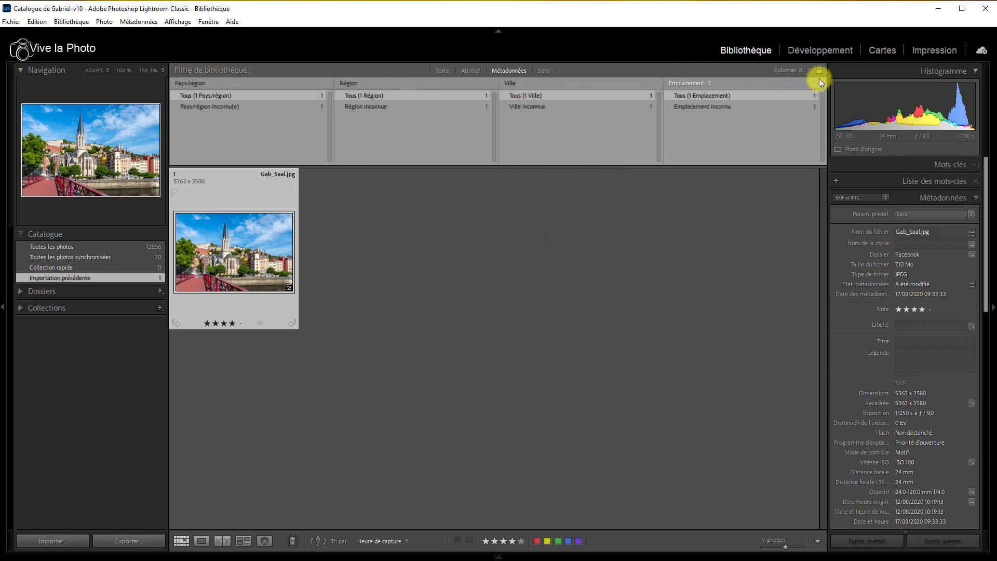
click(806, 70)
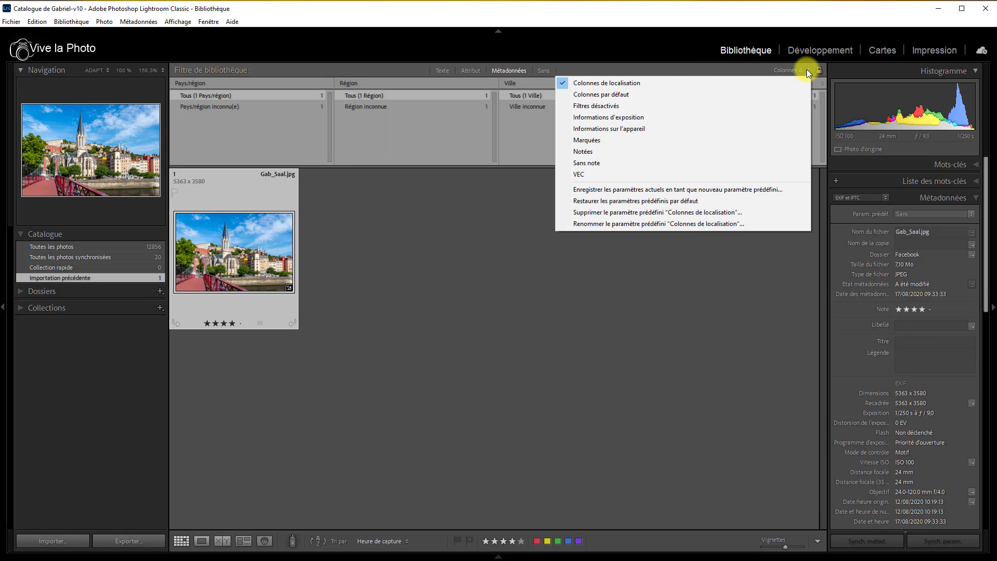
click(640, 94)
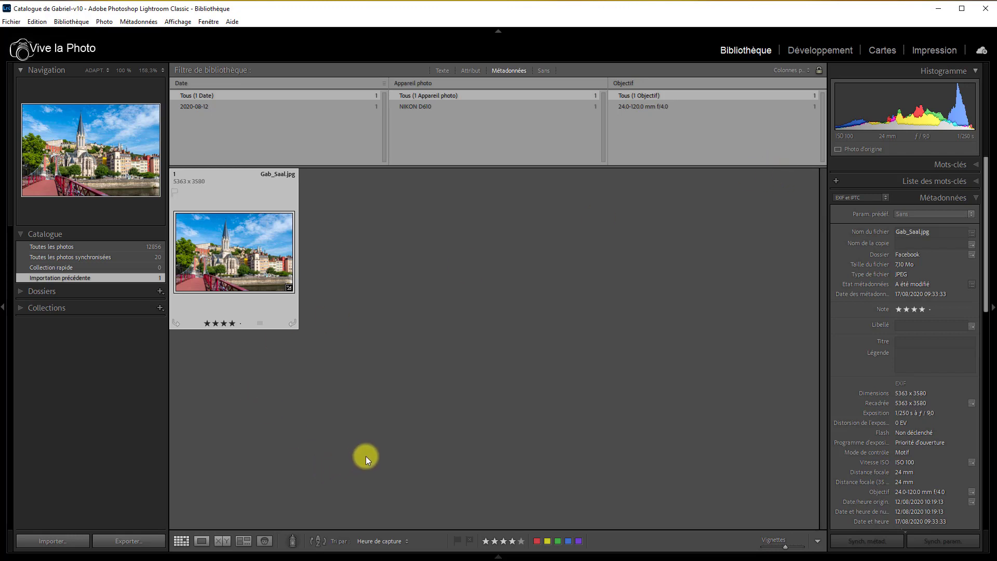
Step: Restore the library filter presets to their defaults in the preferences, and reapply Colonnes par défaut in the metadata filter
click(37, 22)
click(151, 189)
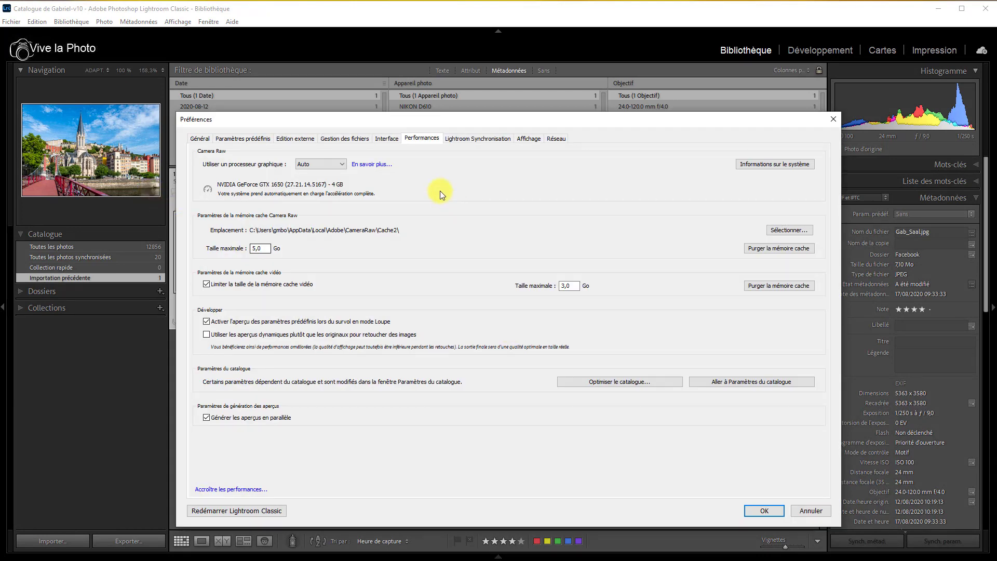
click(254, 139)
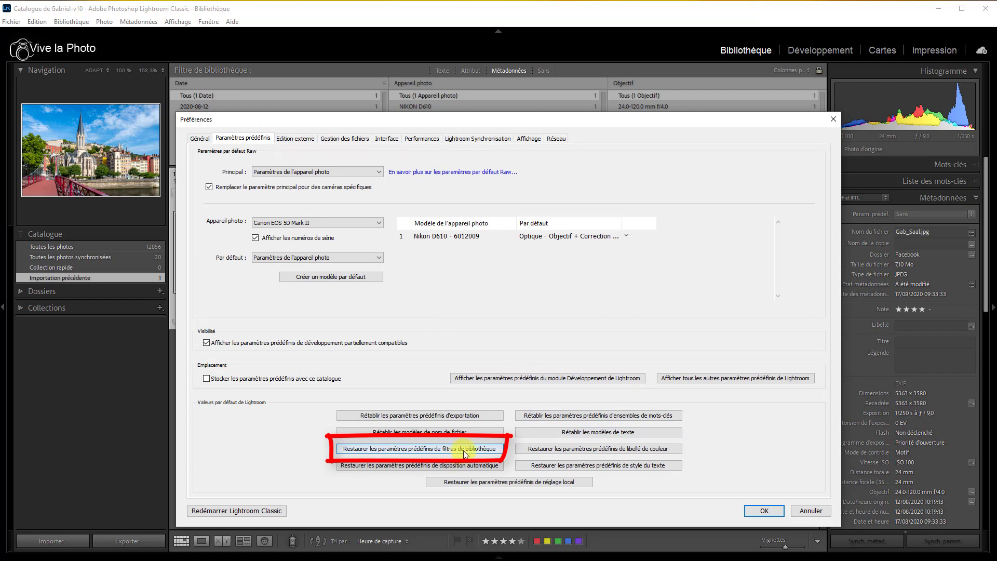
click(466, 449)
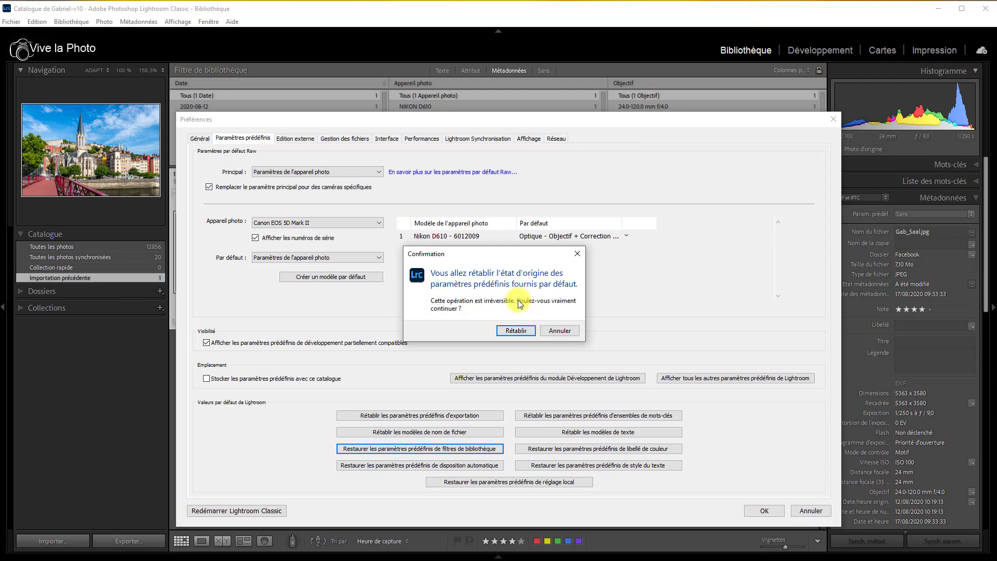
click(518, 331)
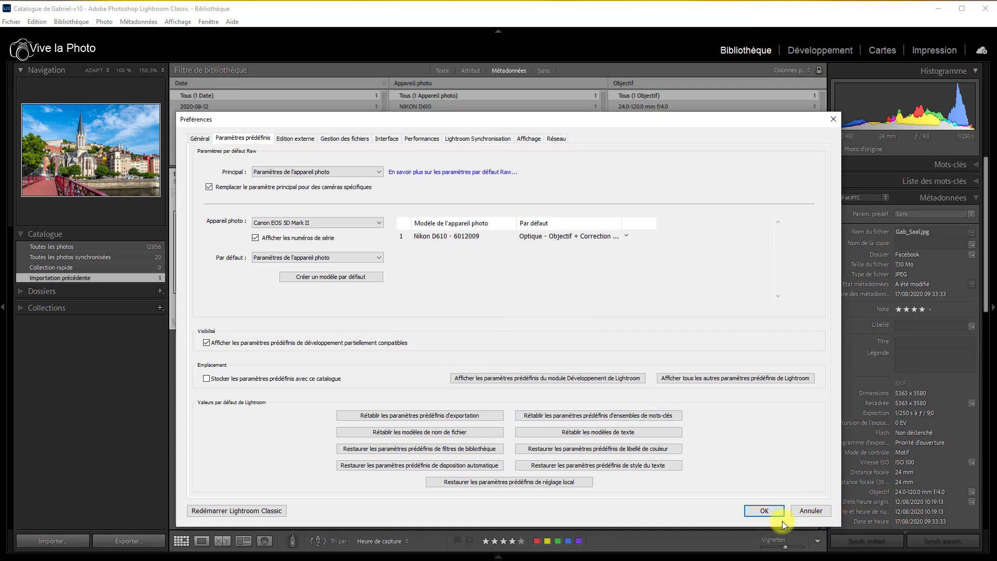
click(764, 511)
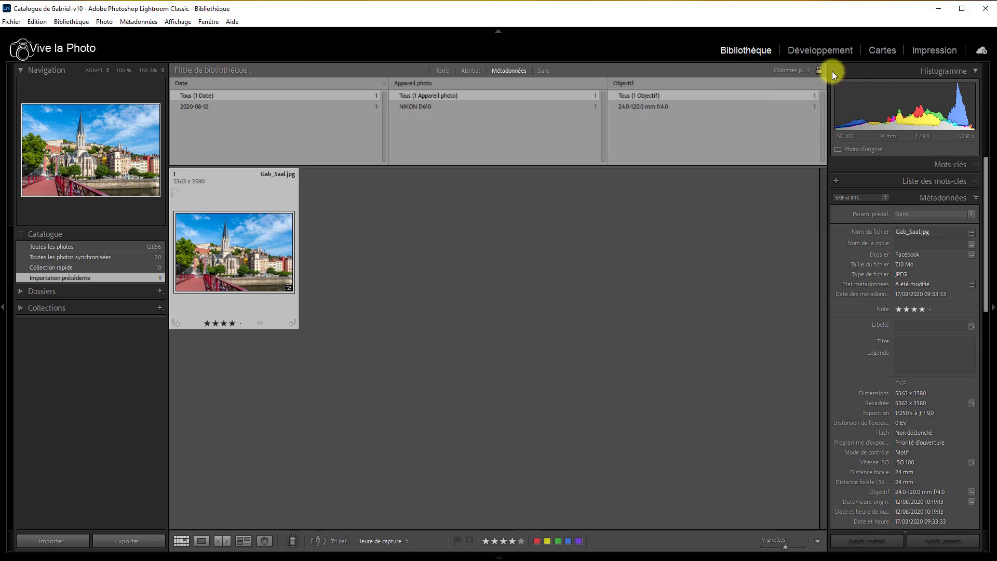
click(809, 69)
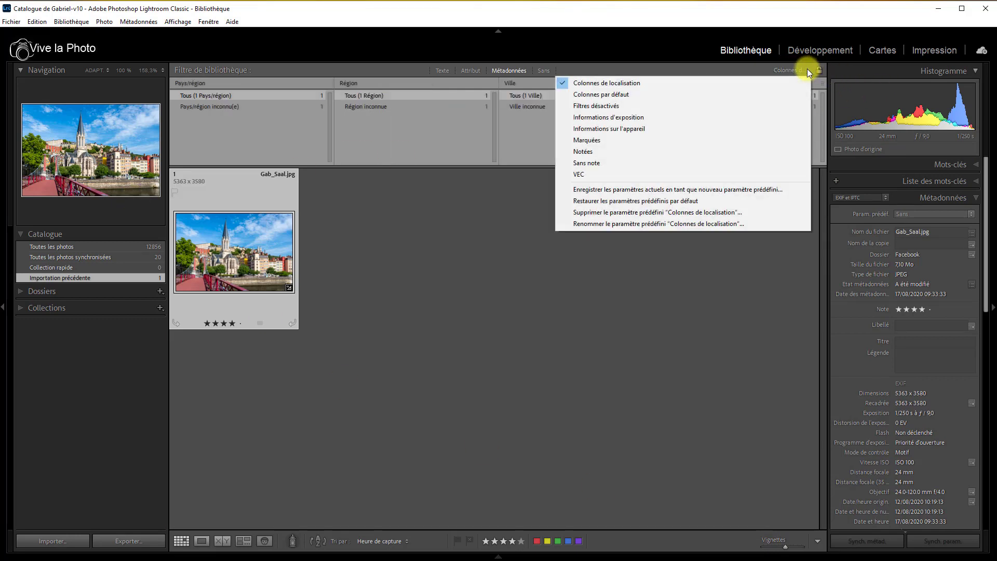
click(634, 97)
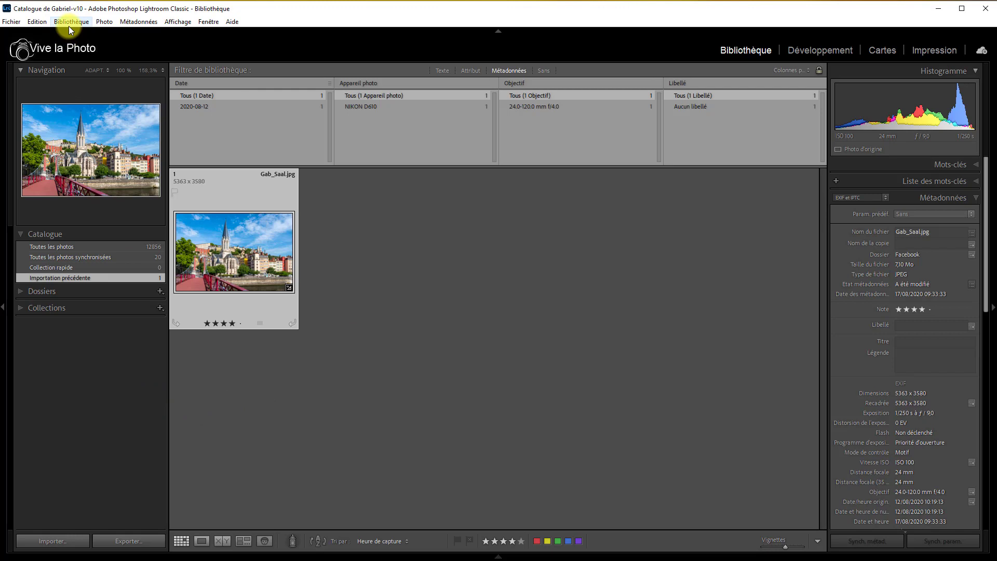
Step: Reopen the preferences and review the Edition externe, Gestion des fichiers, Interface, Performances and Lightroom Synchronisation settings
click(40, 23)
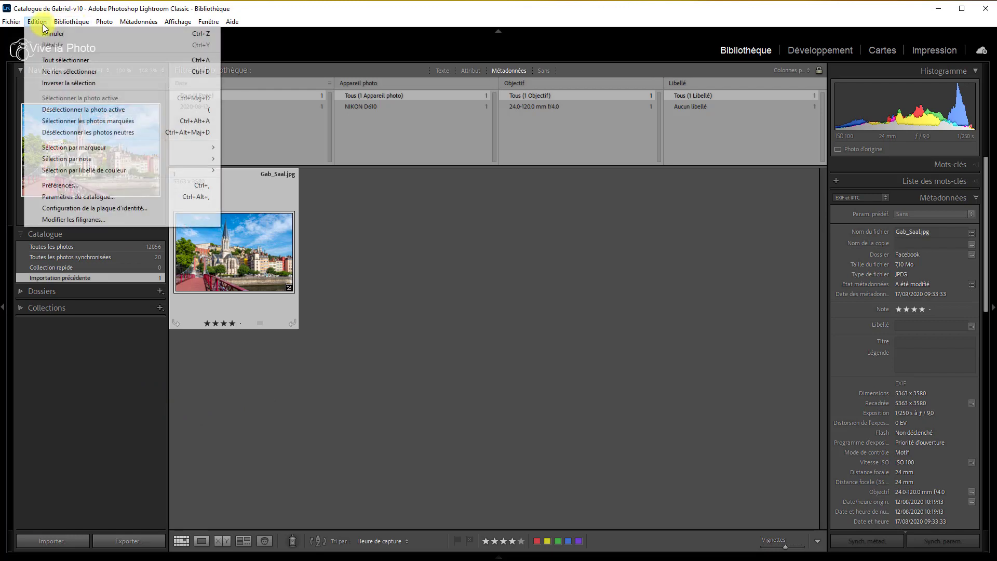
click(84, 189)
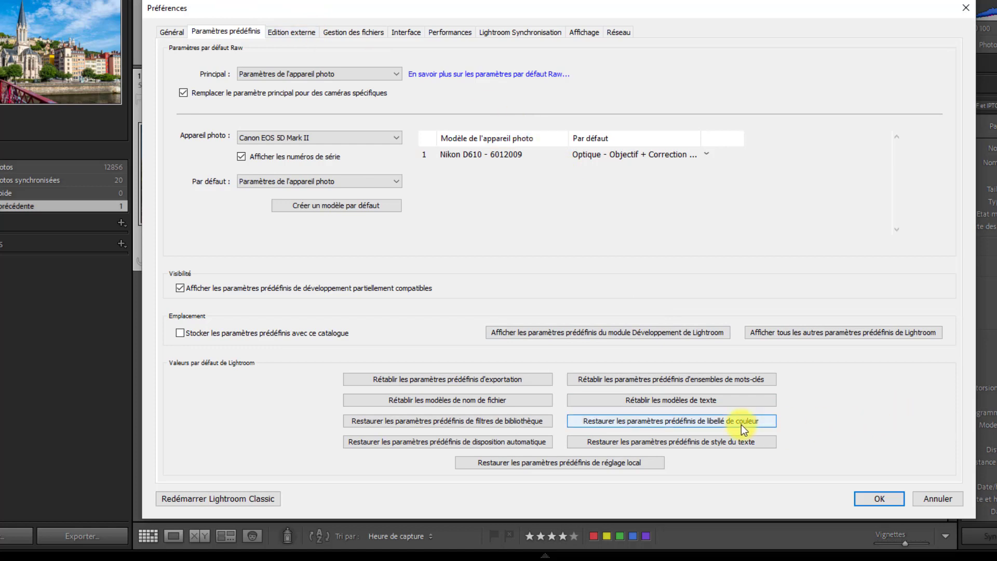
click(288, 32)
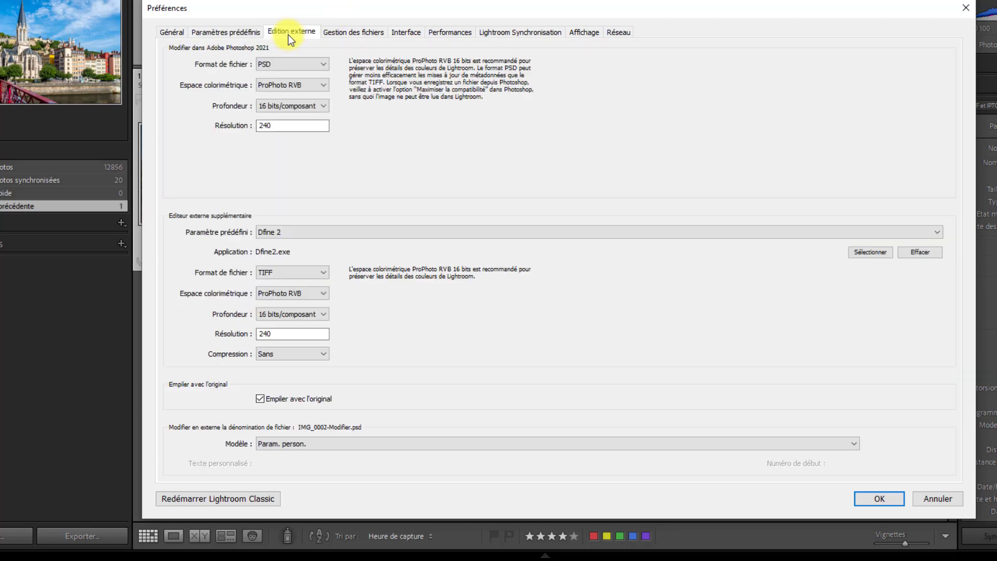
click(365, 36)
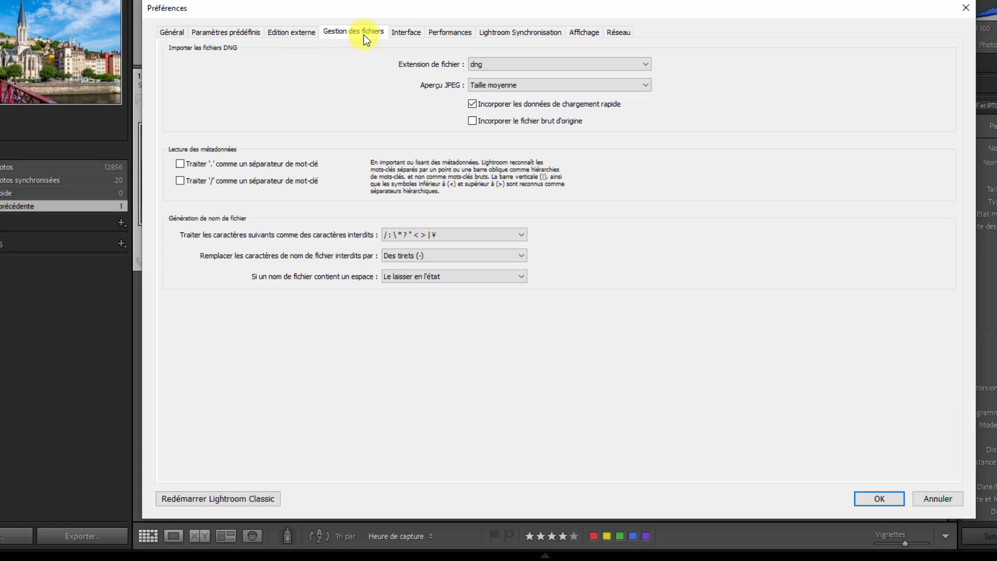
click(410, 35)
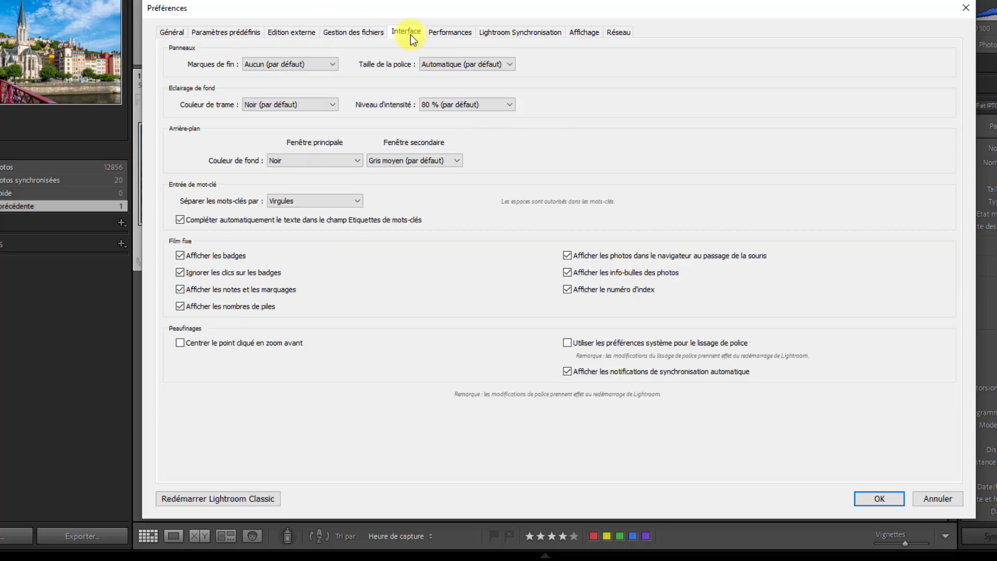
click(451, 35)
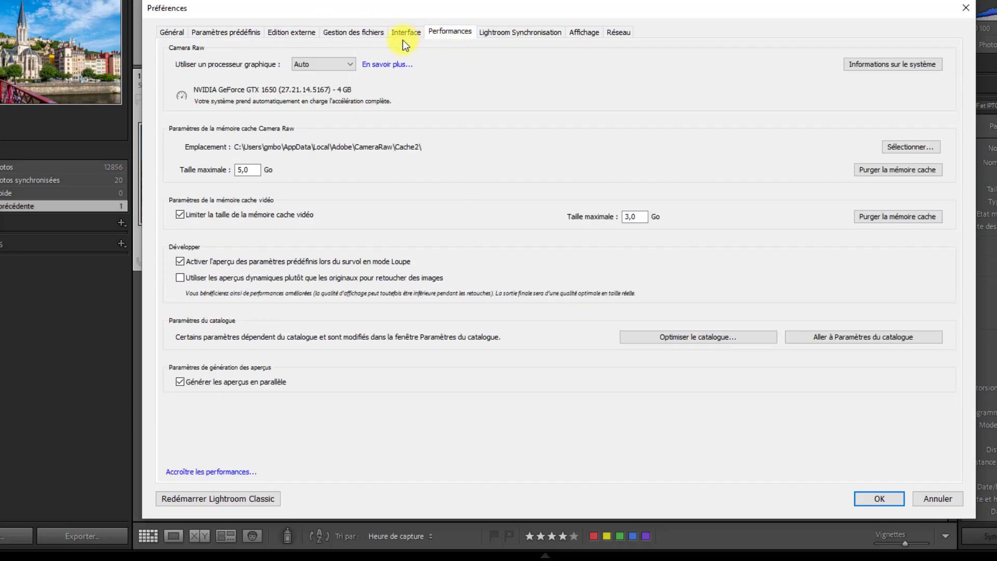
click(351, 33)
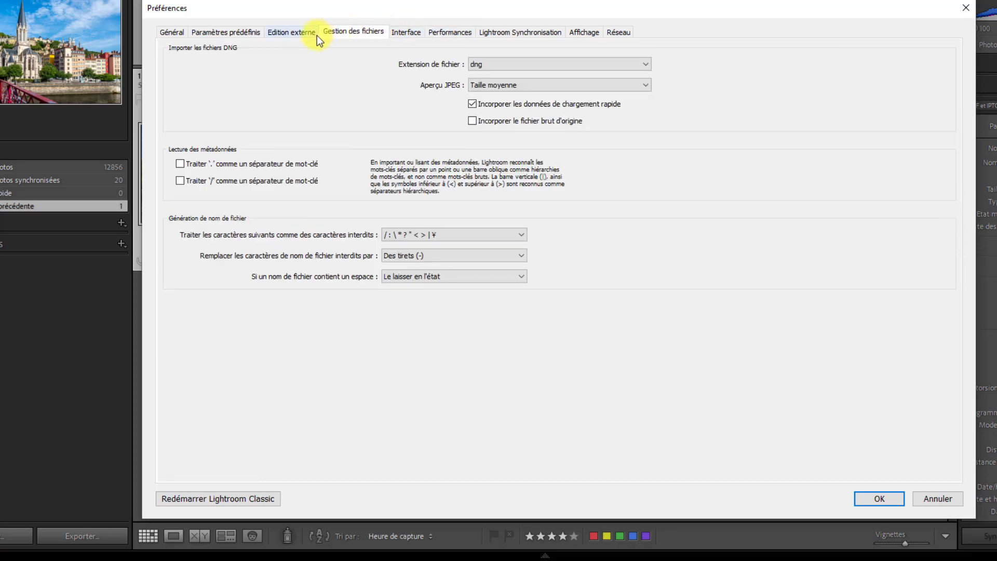
click(301, 31)
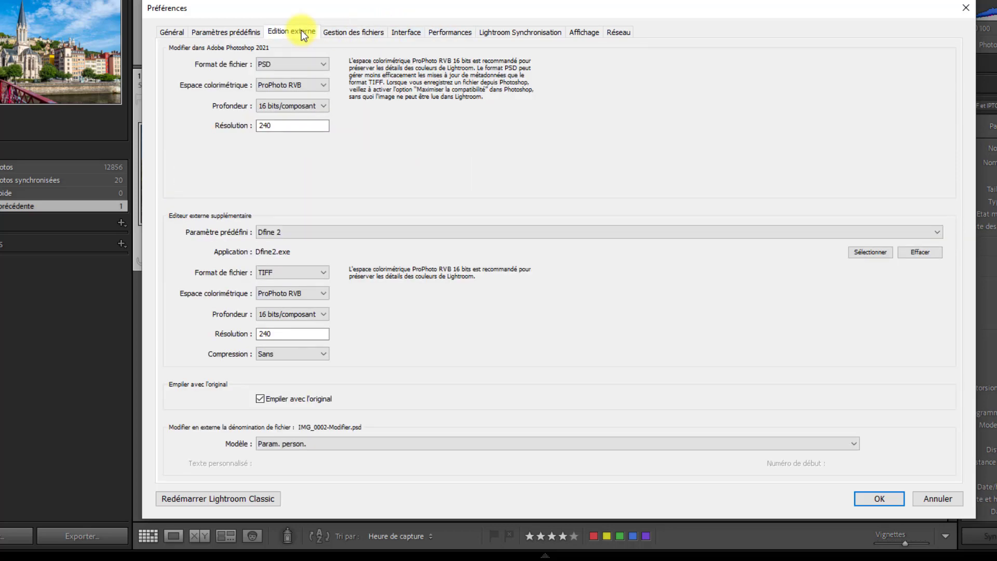
click(530, 31)
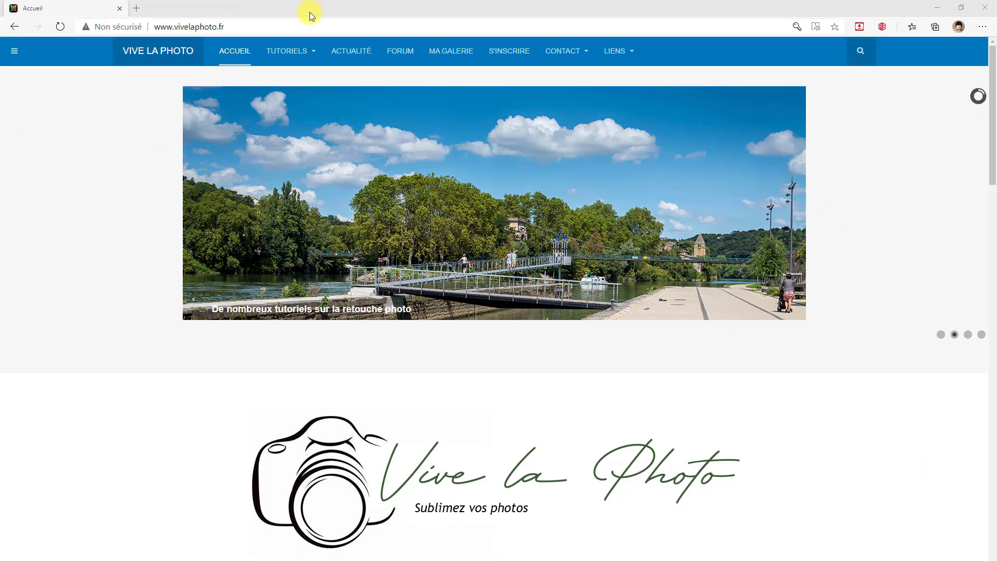
Step: In the browser on vivelaphoto.fr, browse the Lightroom - Formation complète tutorials and view the Chapitre 1 - Partie 1 - Paysage page
mouse_move(297, 57)
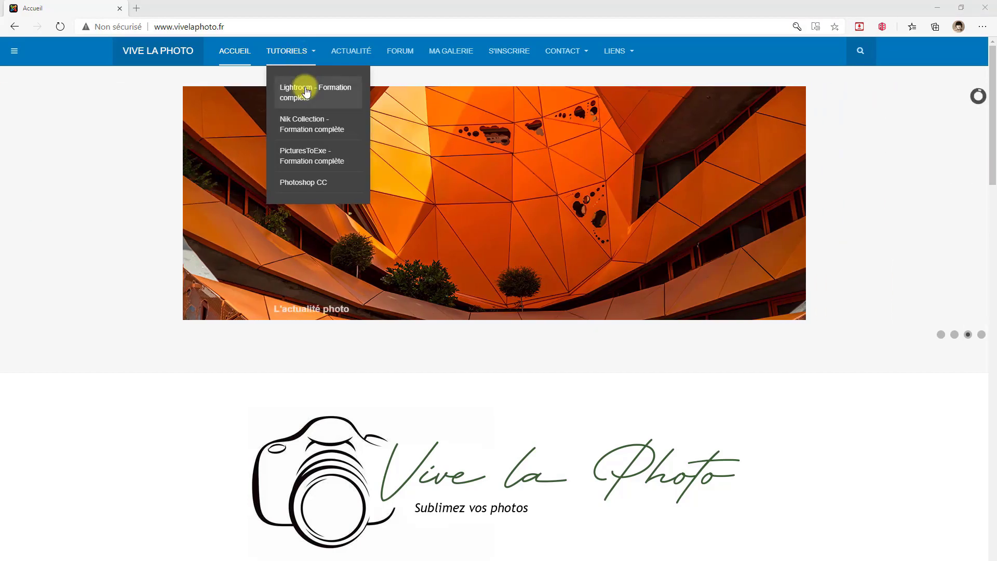
click(306, 92)
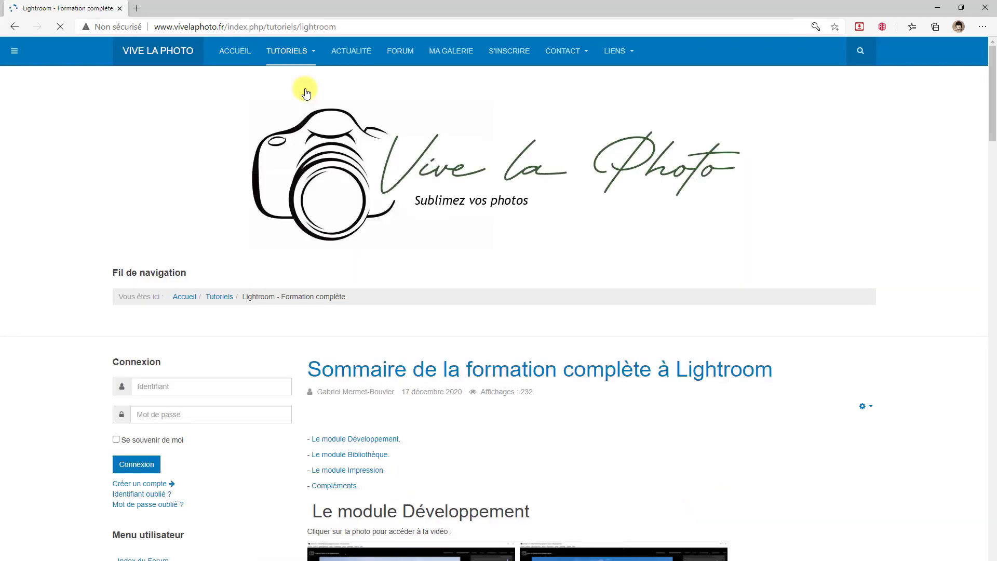
scroll(653, 456, down, 5)
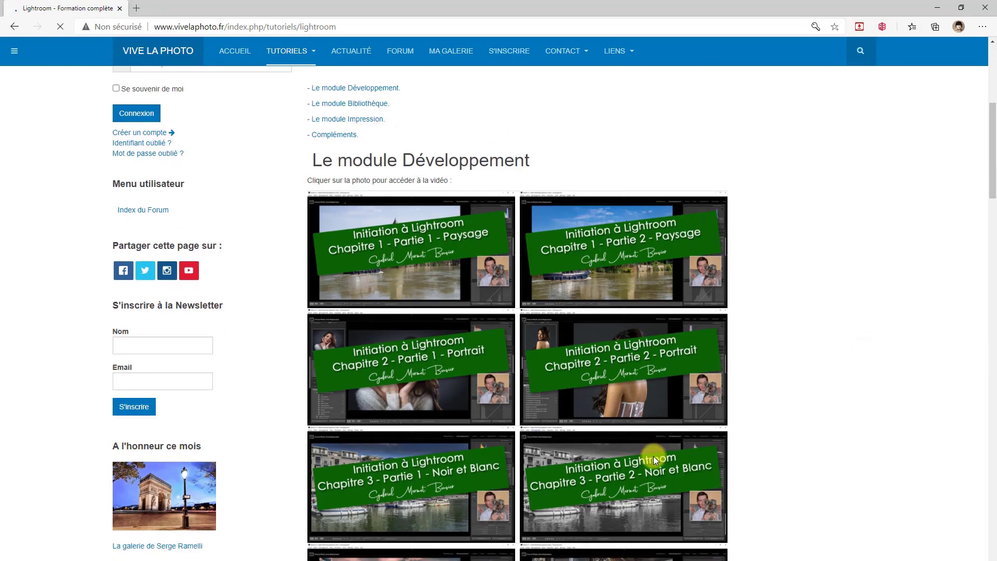
scroll(654, 455, up, 3)
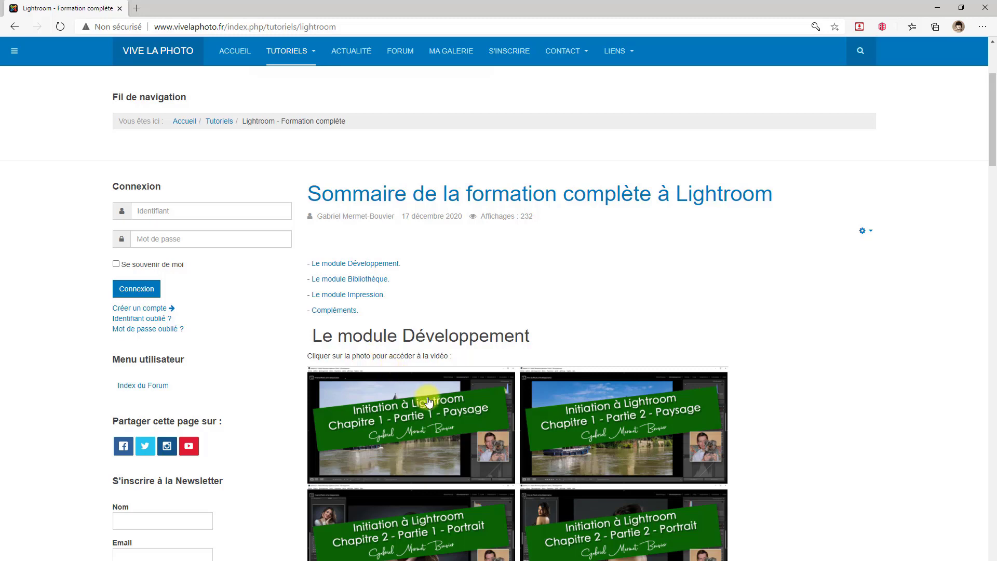
scroll(428, 402, down, 5)
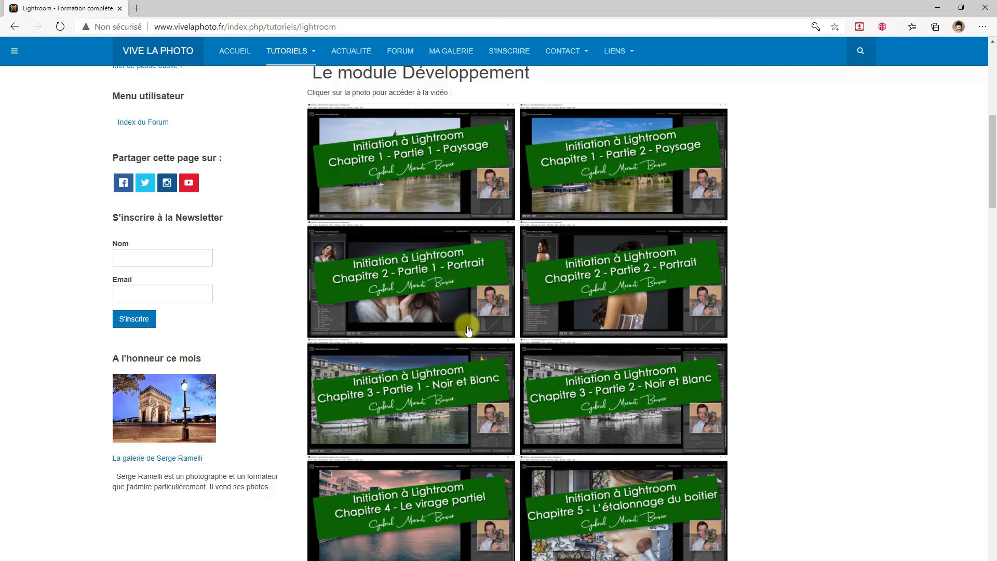
click(454, 182)
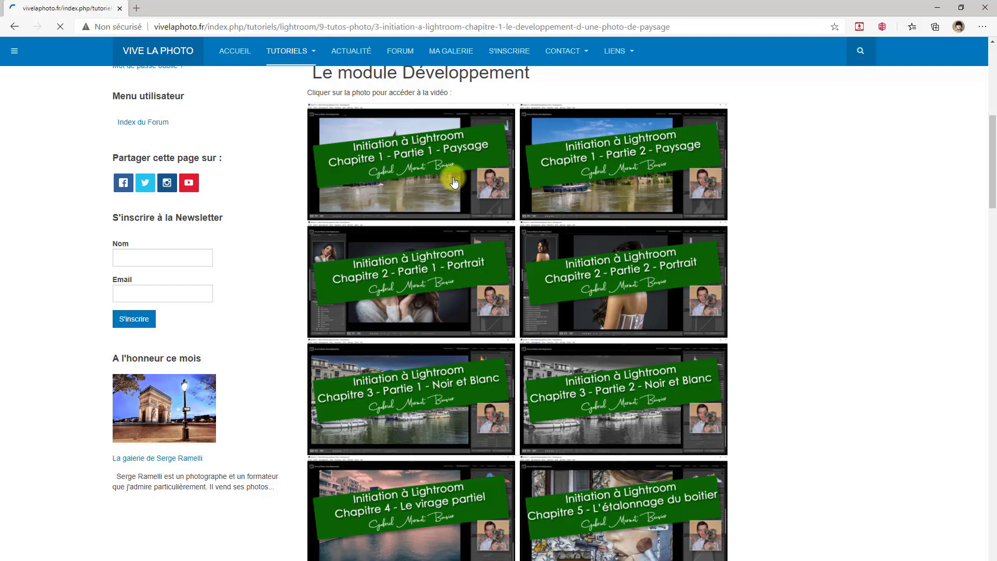
scroll(597, 345, down, 5)
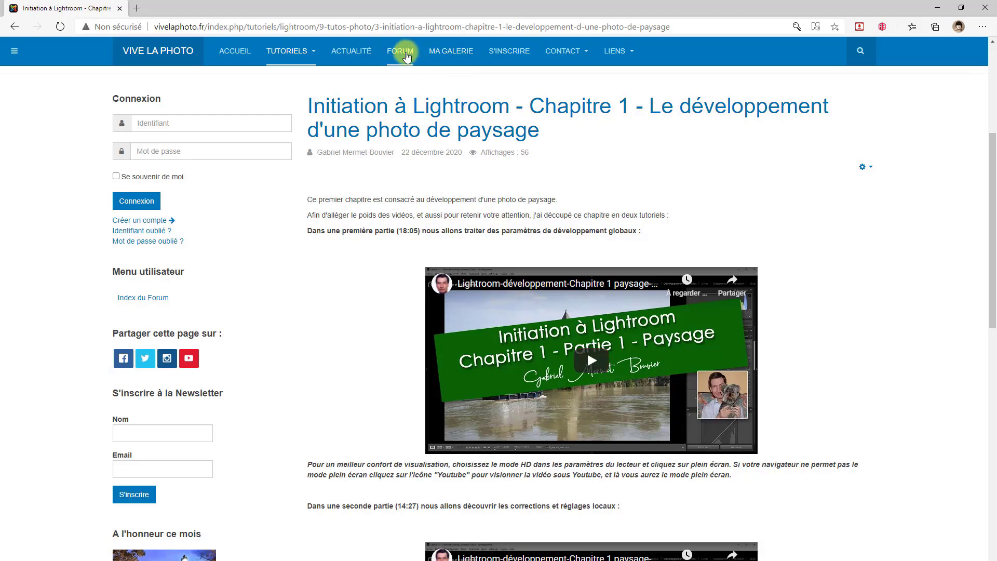
Step: Open the Vive la Photo forum and look through its discussion categories
click(406, 55)
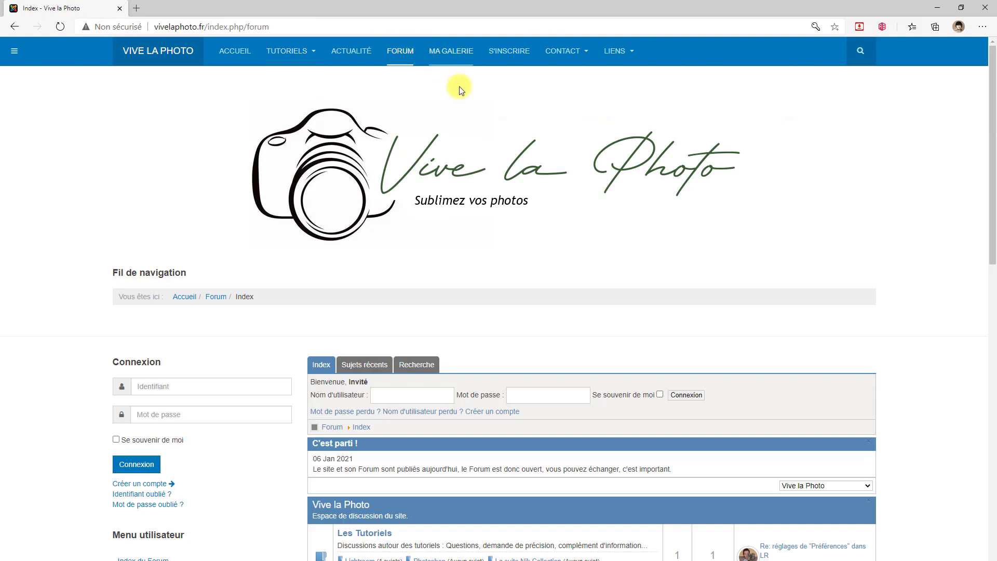
scroll(493, 175, down, 5)
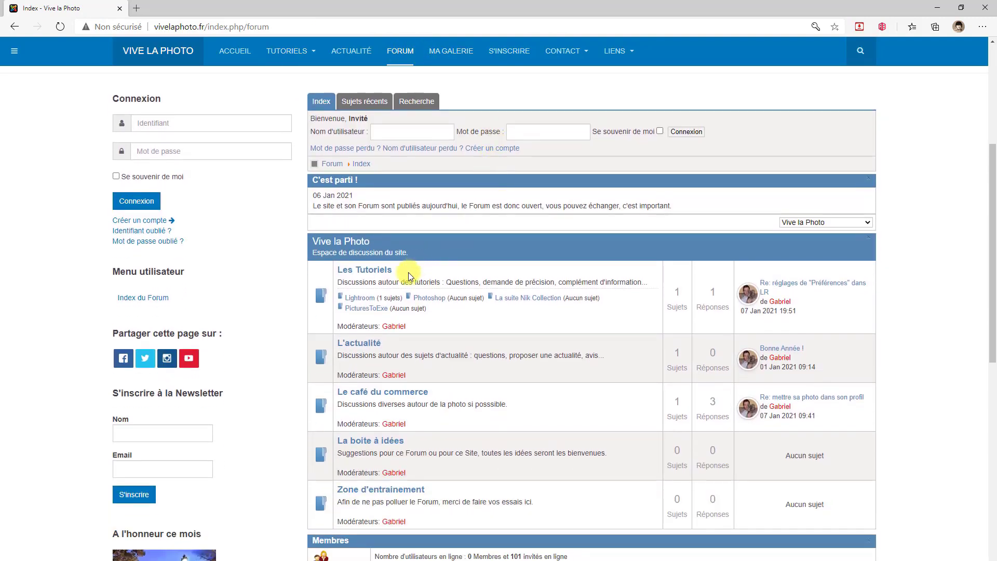